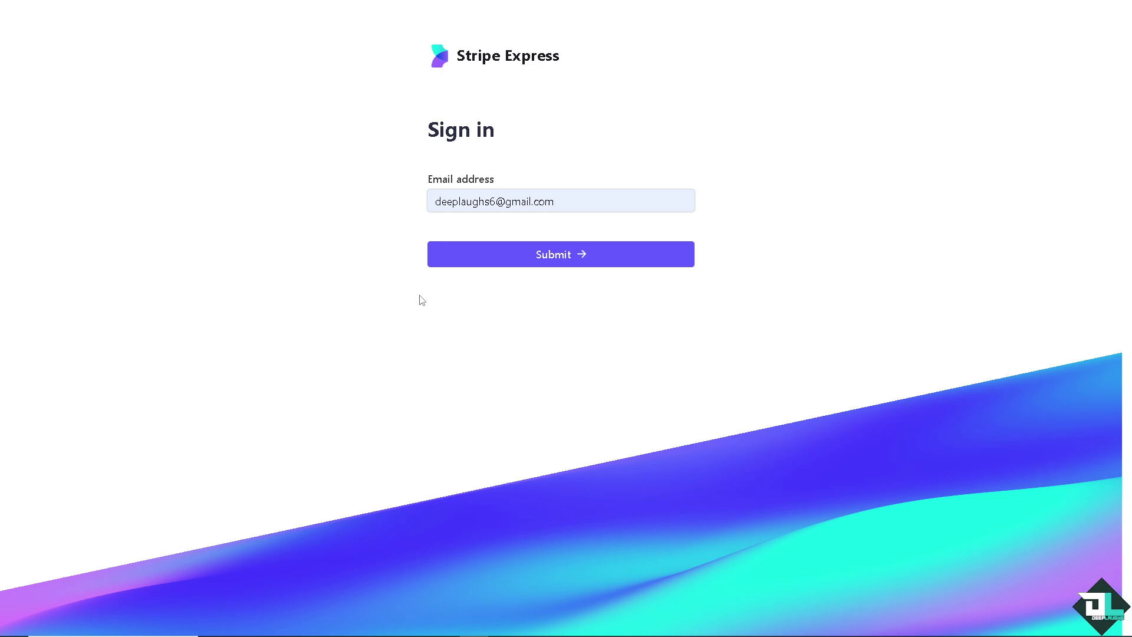
# Sign in, review the account settings page, then return to the available Stripe products overview
pyautogui.click(498, 258)
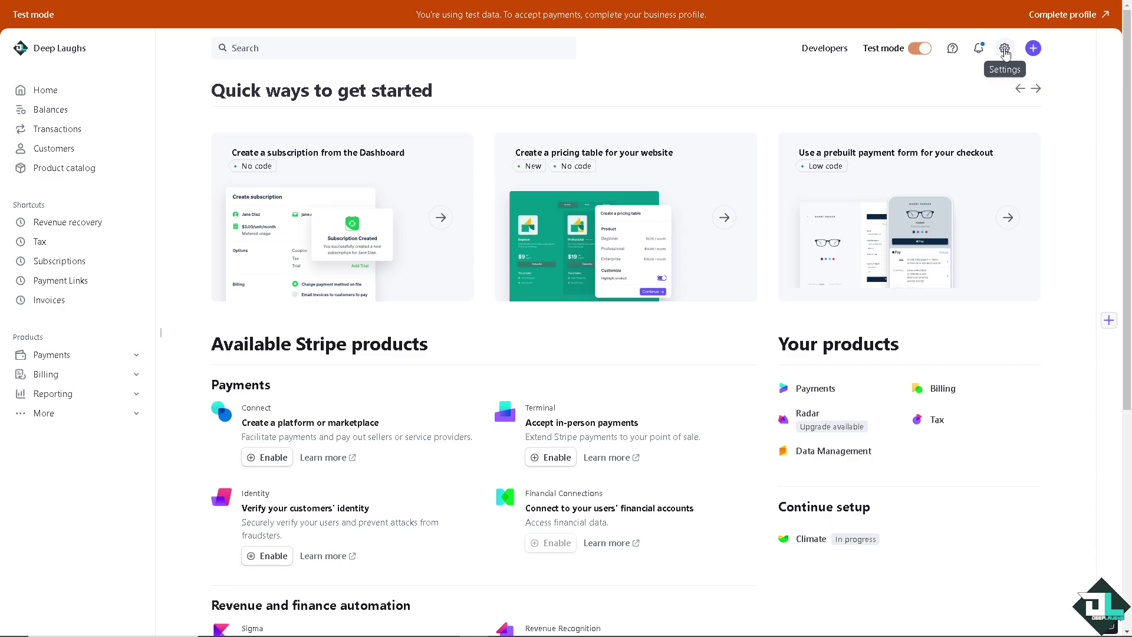
pyautogui.click(1005, 55)
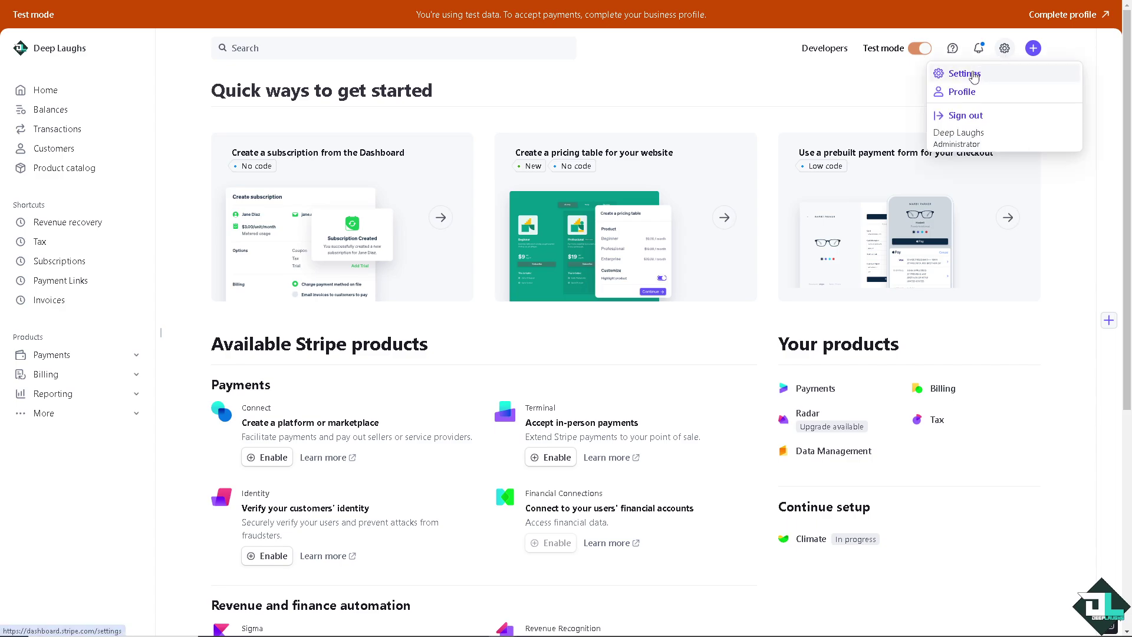
pyautogui.click(973, 78)
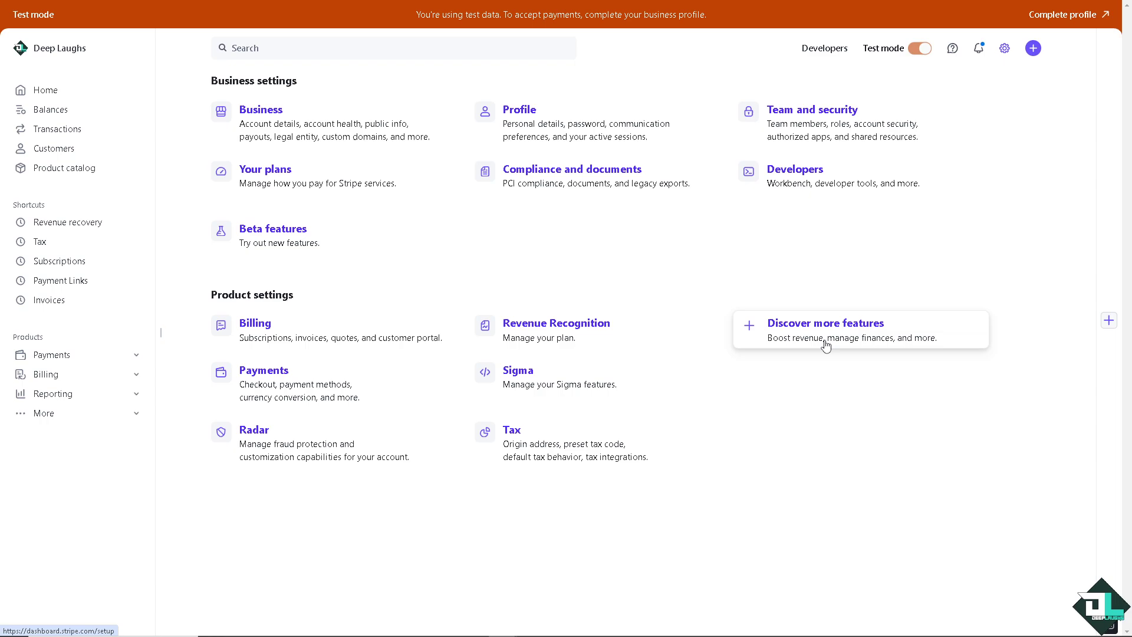
pyautogui.click(833, 339)
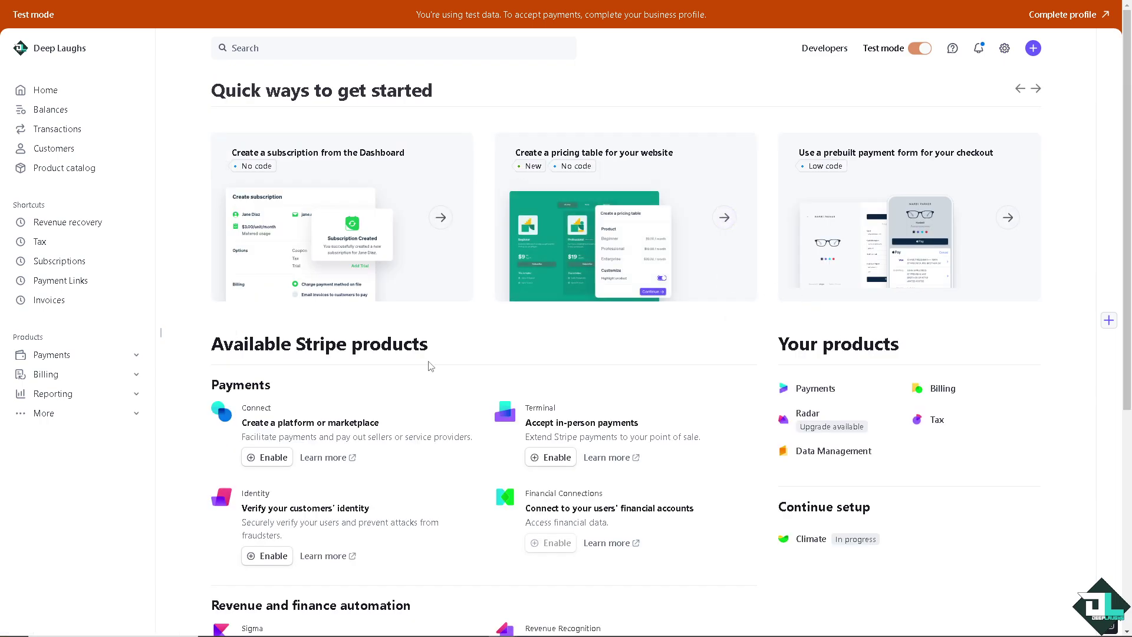
pyautogui.scroll(-1, 430, 365)
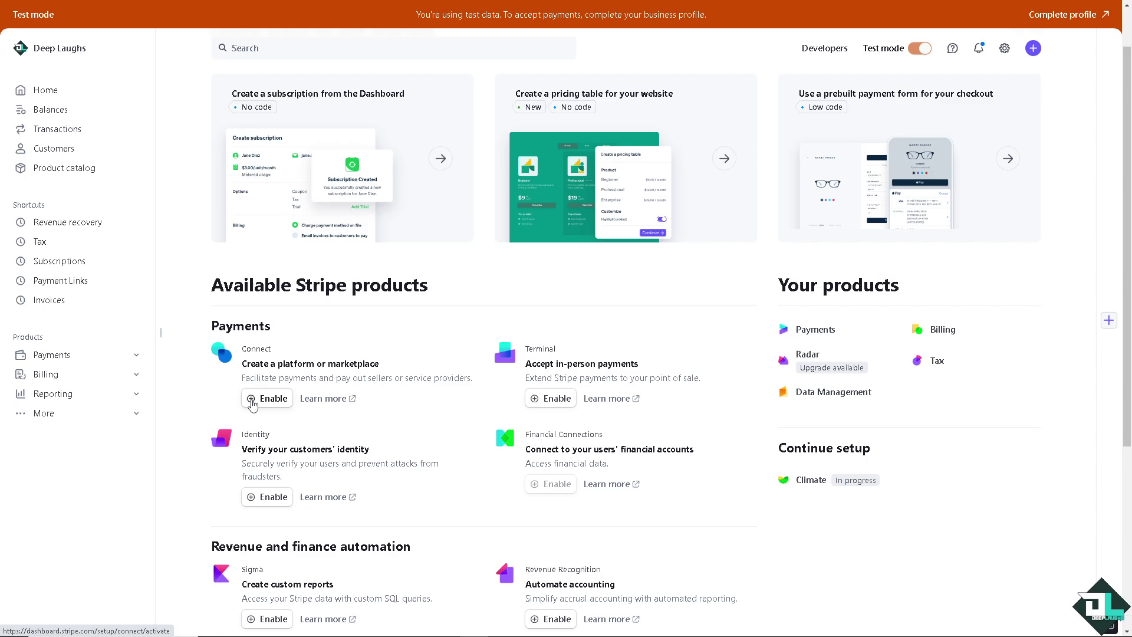
# Enable the Connect product and start its setup, reaching the funds-flow question
pyautogui.click(252, 401)
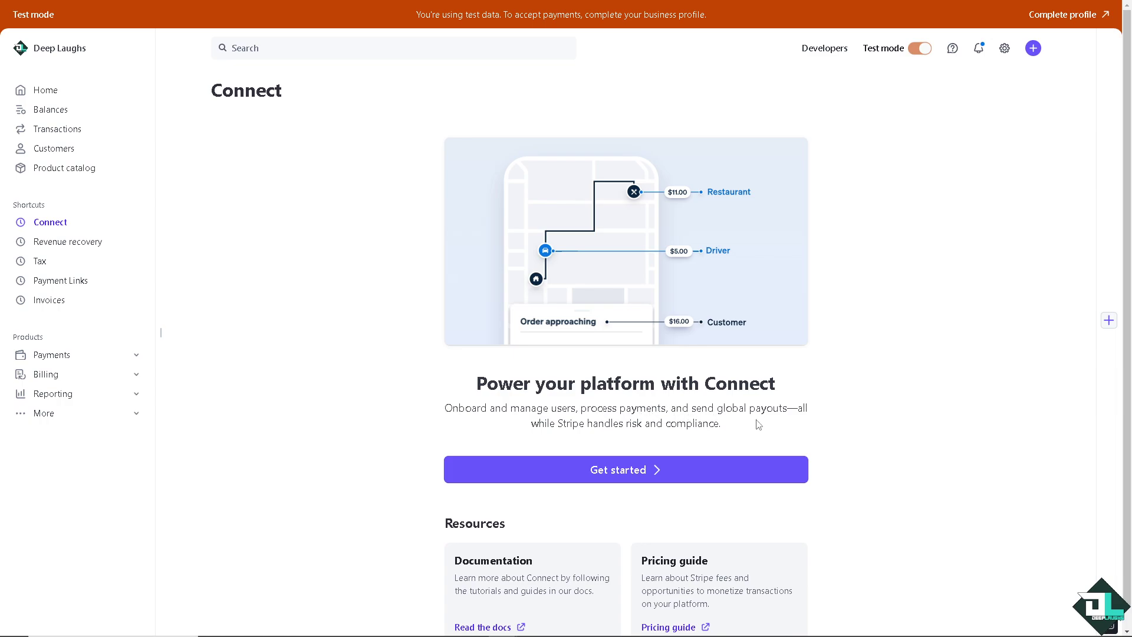
pyautogui.scroll(-1, 756, 425)
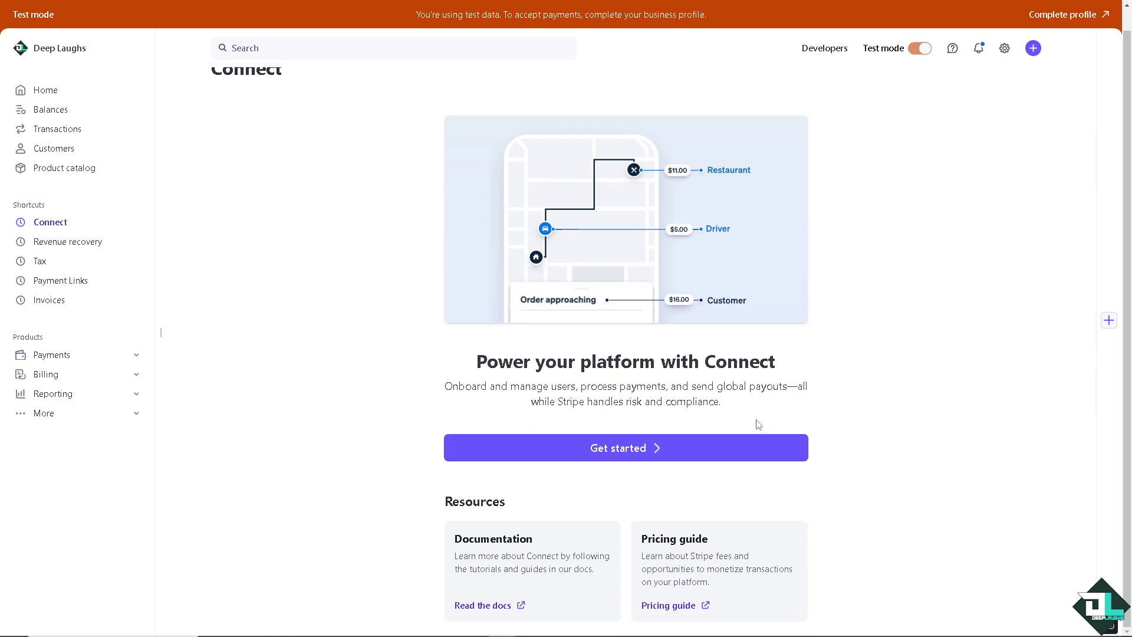
pyautogui.click(606, 456)
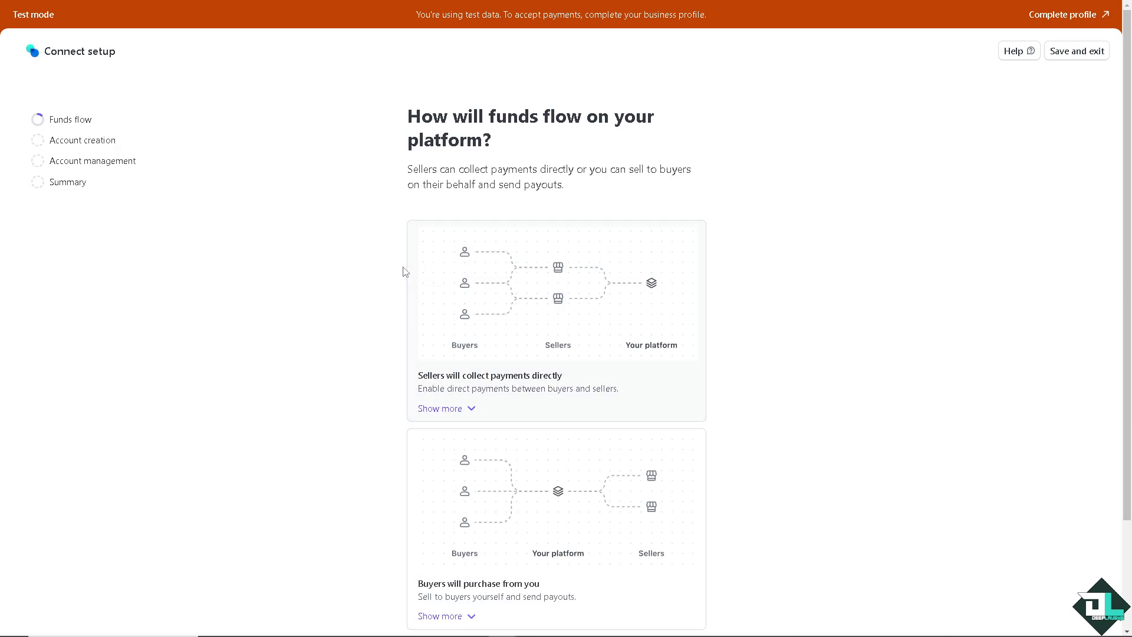
pyautogui.scroll(-2, 360, 277)
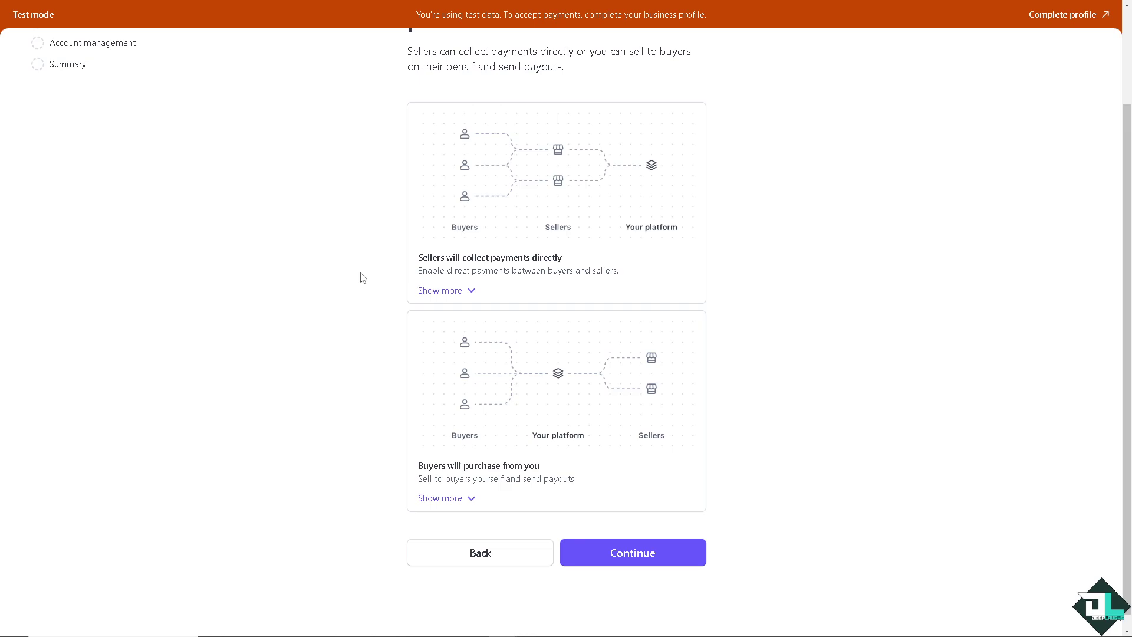
pyautogui.scroll(1, 360, 276)
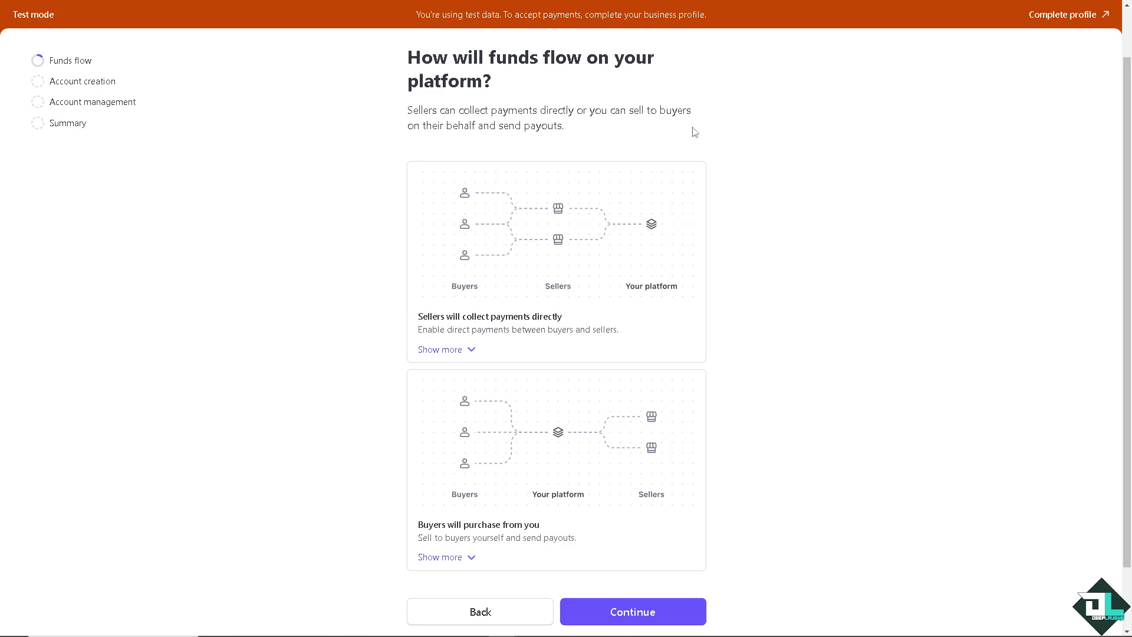
pyautogui.scroll(-2, 599, 400)
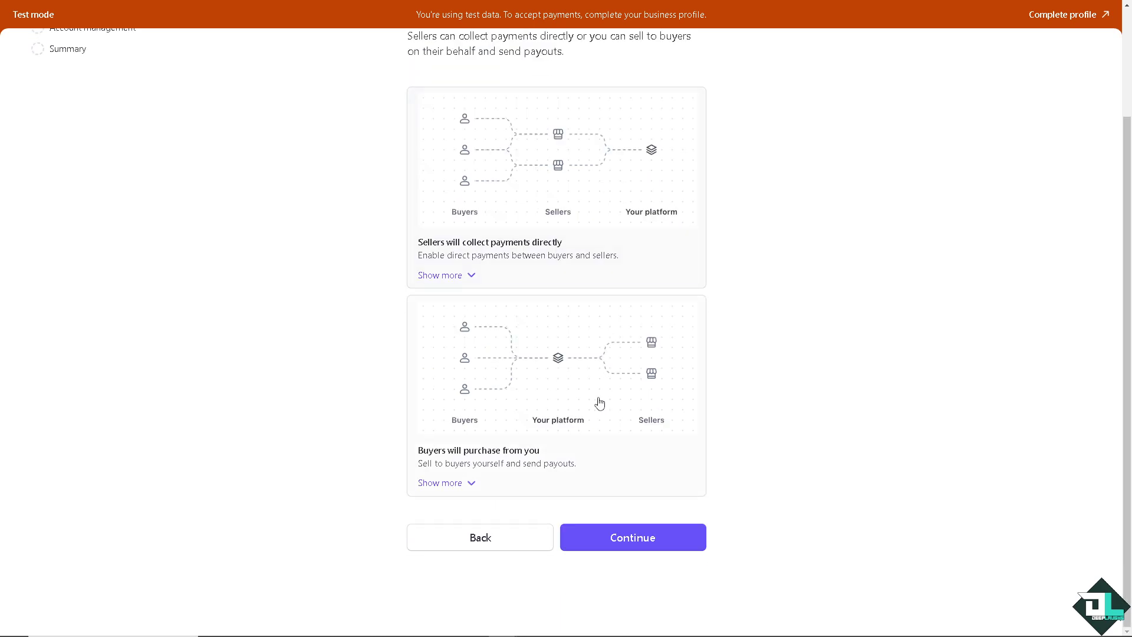
# Answer the funds-flow question with buyers purchasing from you and advance to the industry question
pyautogui.click(648, 540)
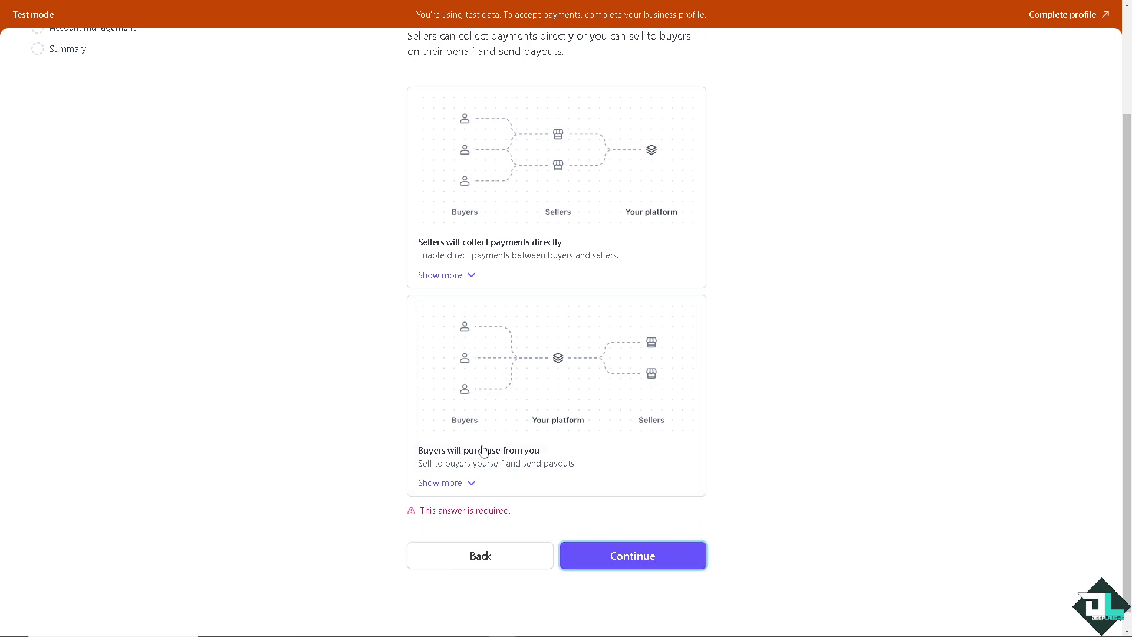
pyautogui.scroll(3, 503, 353)
pyautogui.scroll(-4, 487, 398)
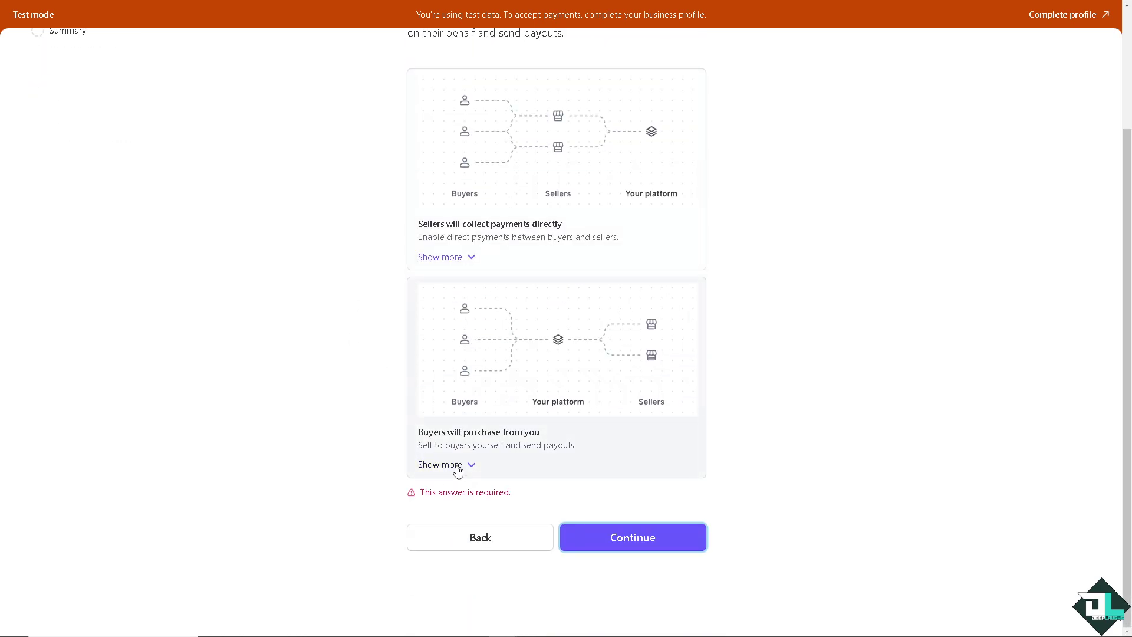
pyautogui.click(472, 464)
pyautogui.scroll(-3, 470, 469)
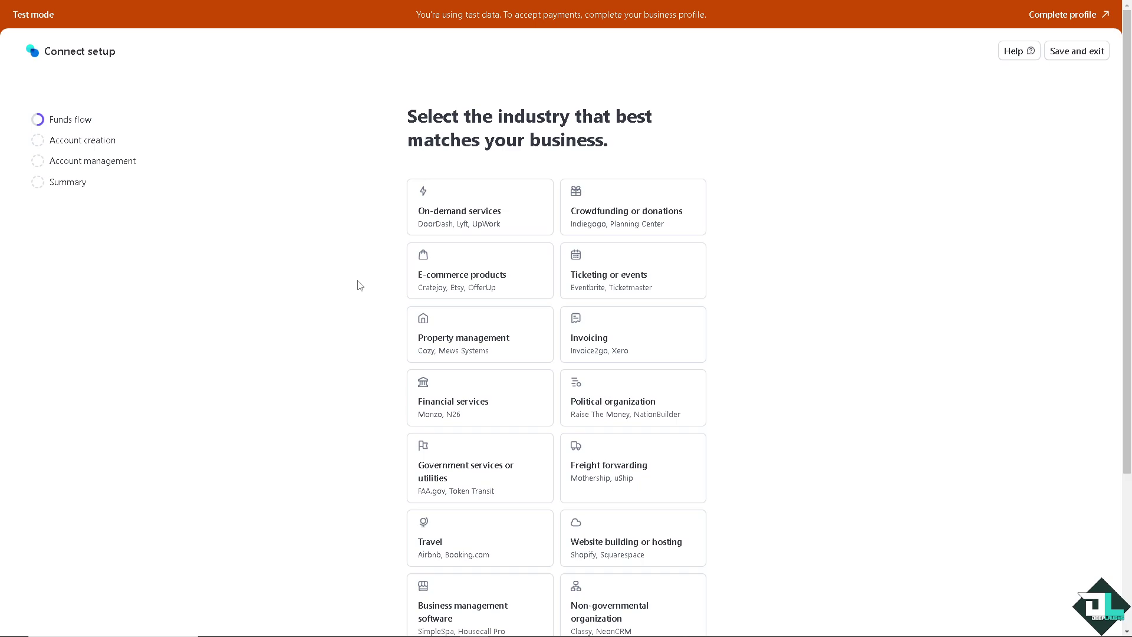
pyautogui.scroll(-2, 355, 285)
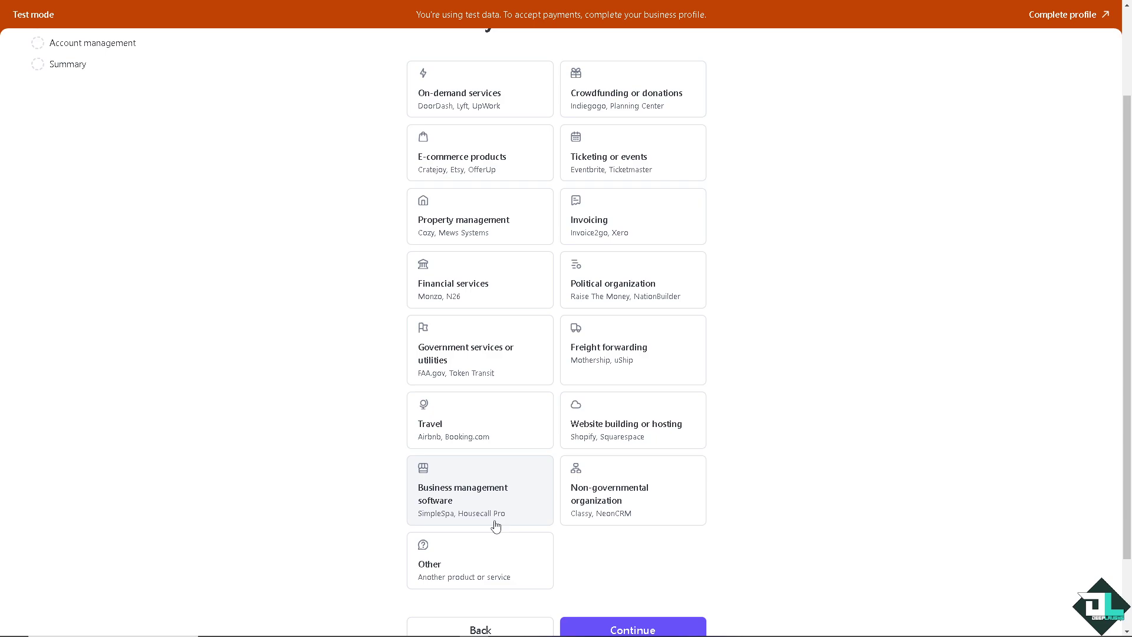
# Choose Other as the business industry and continue
pyautogui.click(450, 556)
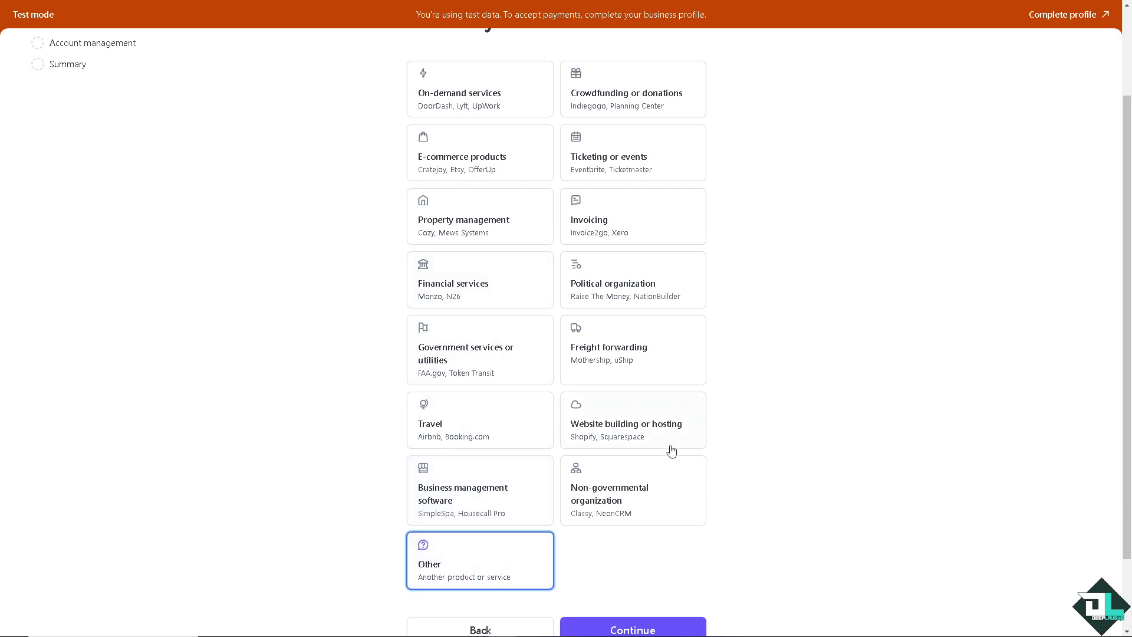
pyautogui.scroll(-2, 598, 358)
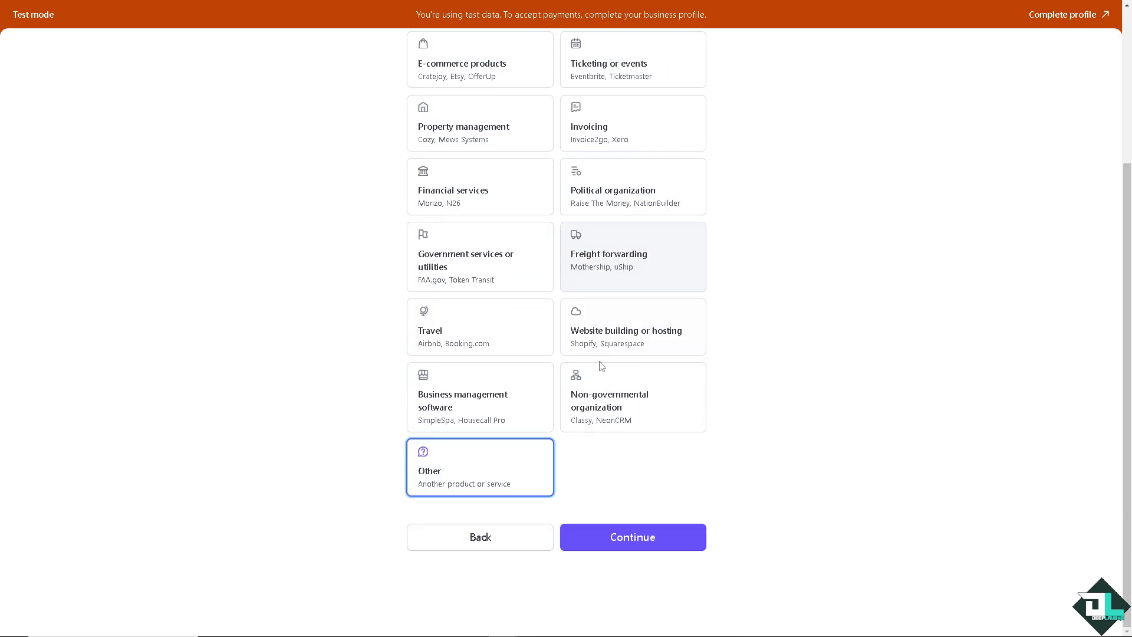
pyautogui.click(647, 539)
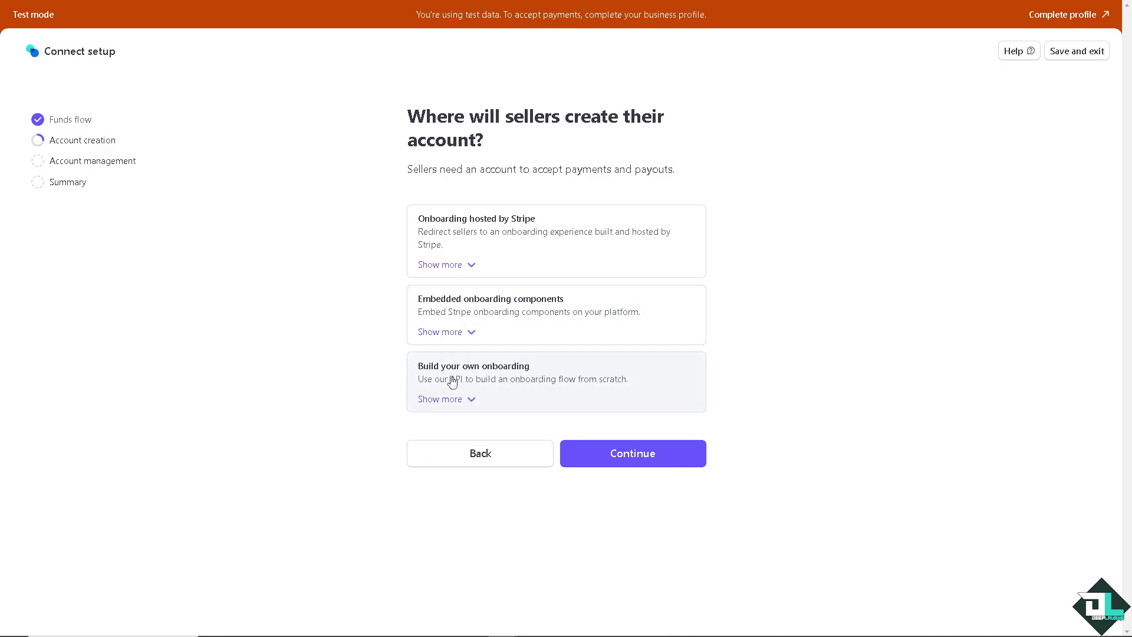
# Choose Stripe-hosted onboarding and Stripe Dashboard account management, reaching the setup review
pyautogui.click(489, 397)
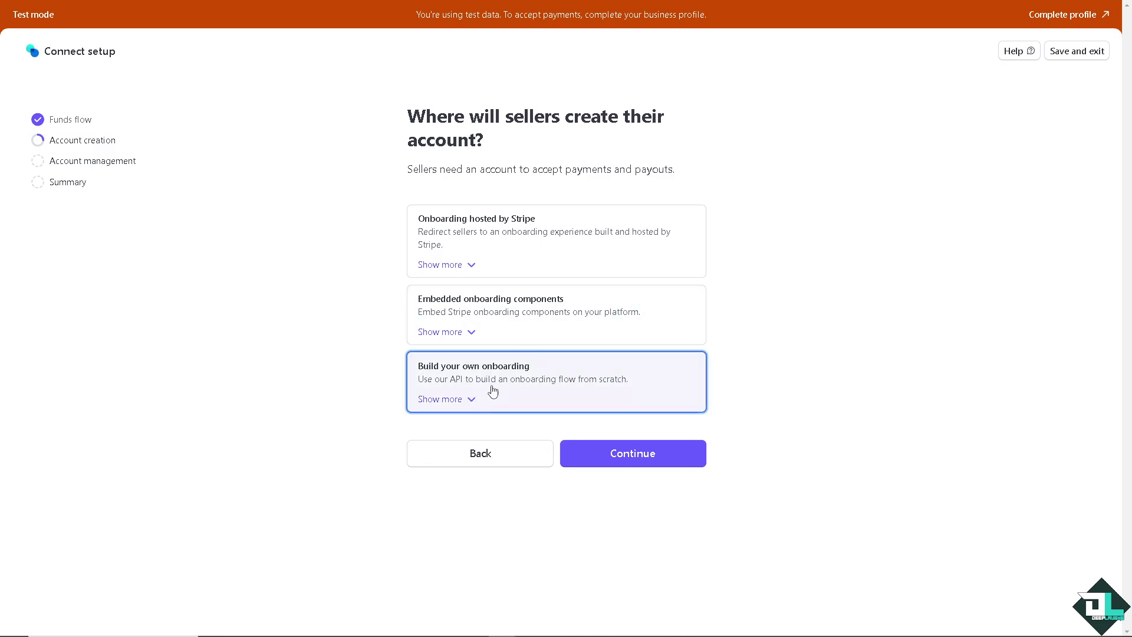
pyautogui.click(504, 235)
pyautogui.click(640, 461)
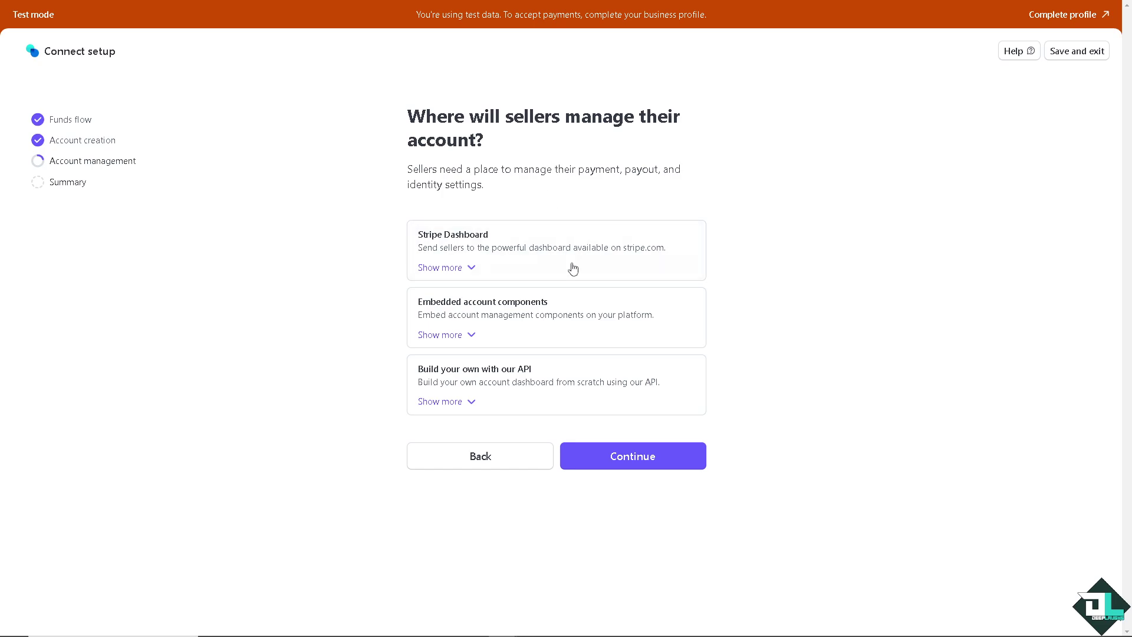
pyautogui.click(518, 251)
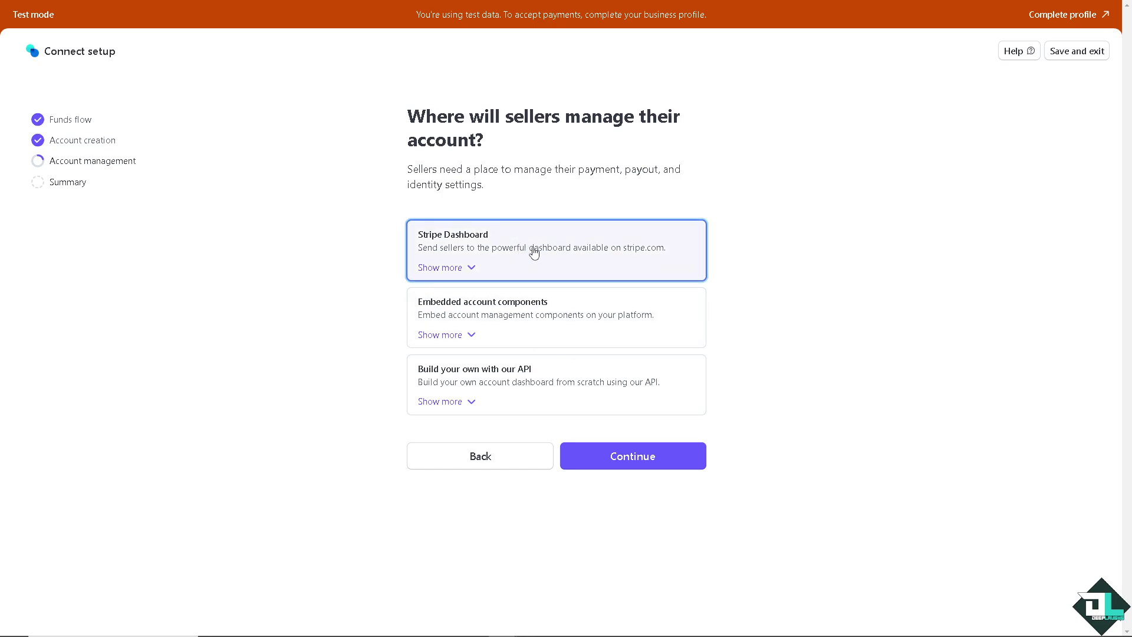
pyautogui.click(653, 461)
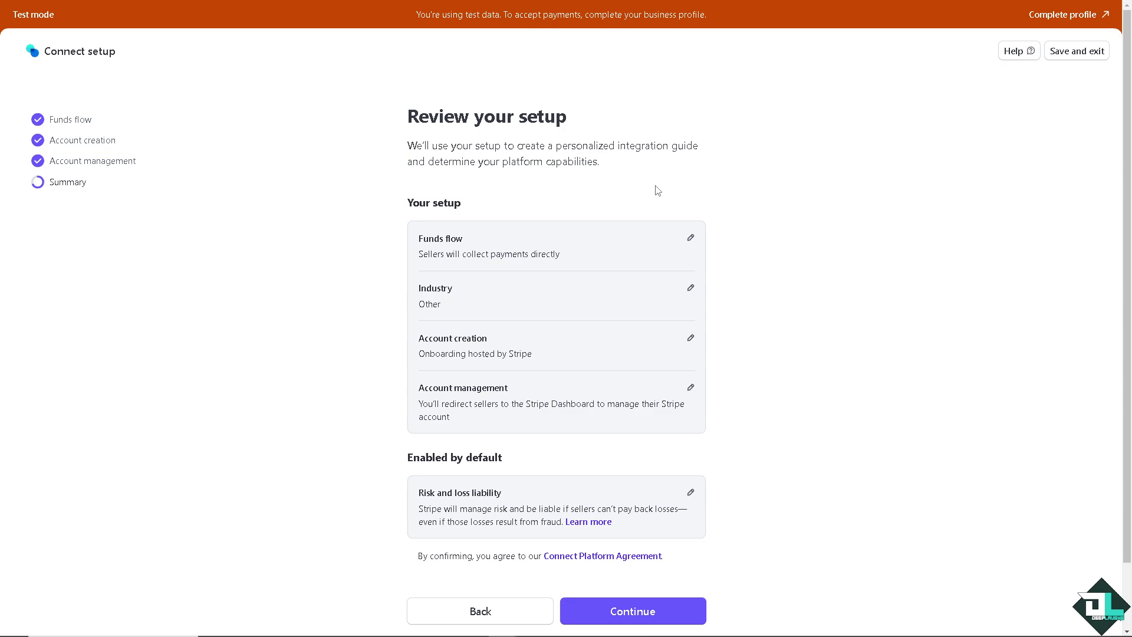
pyautogui.scroll(-2, 600, 206)
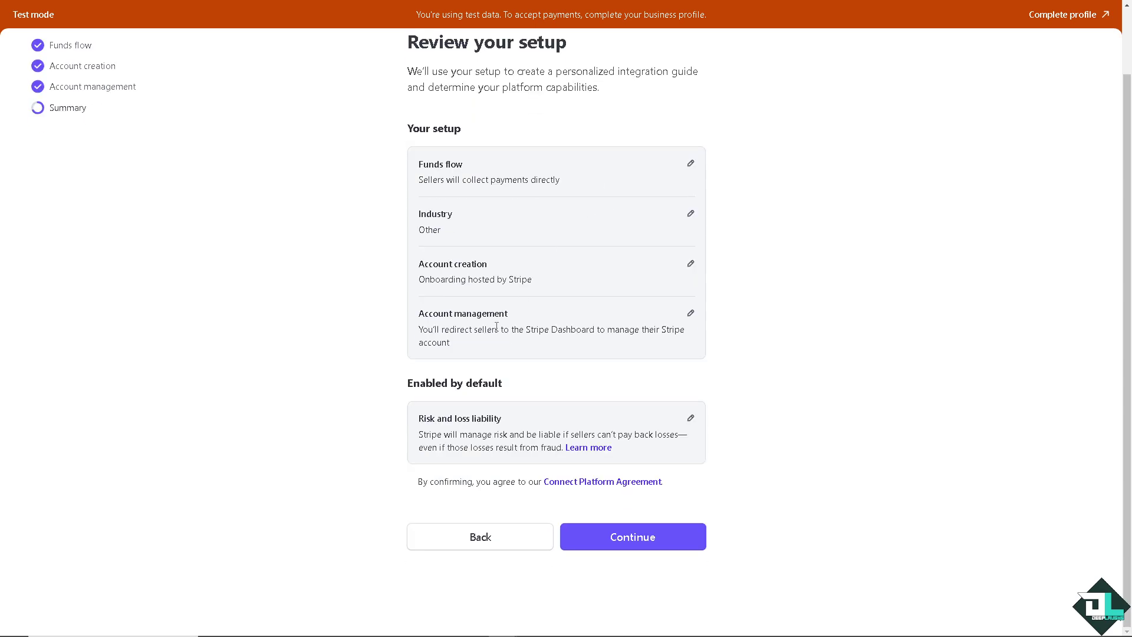
# Accept the reviewed Connect setup and open the branding settings for connected accounts
pyautogui.click(619, 538)
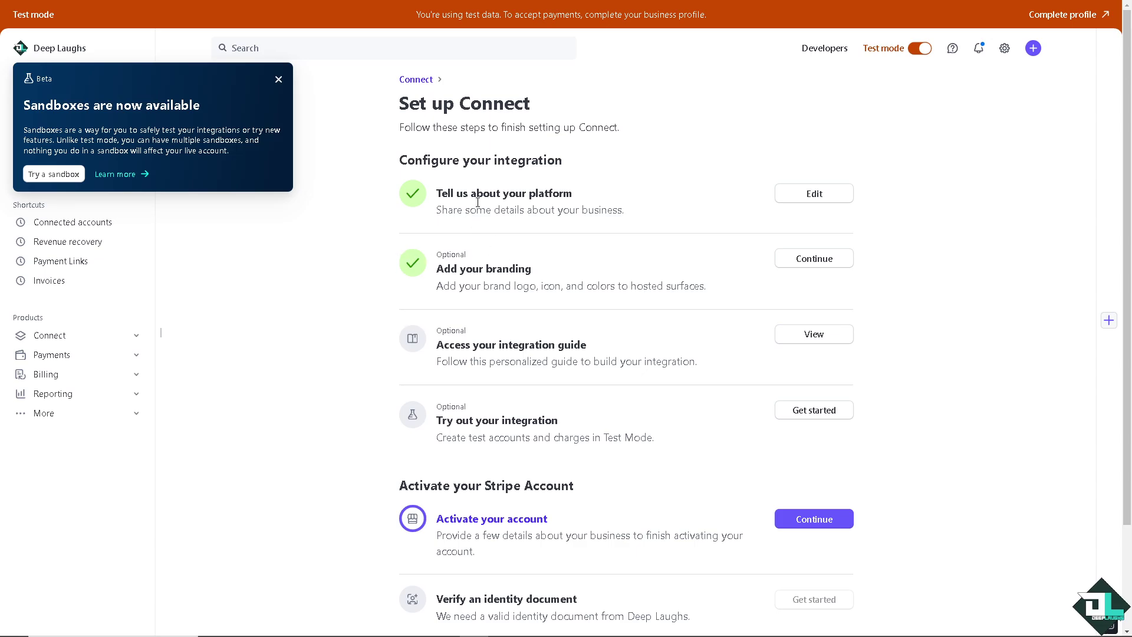
pyautogui.click(828, 267)
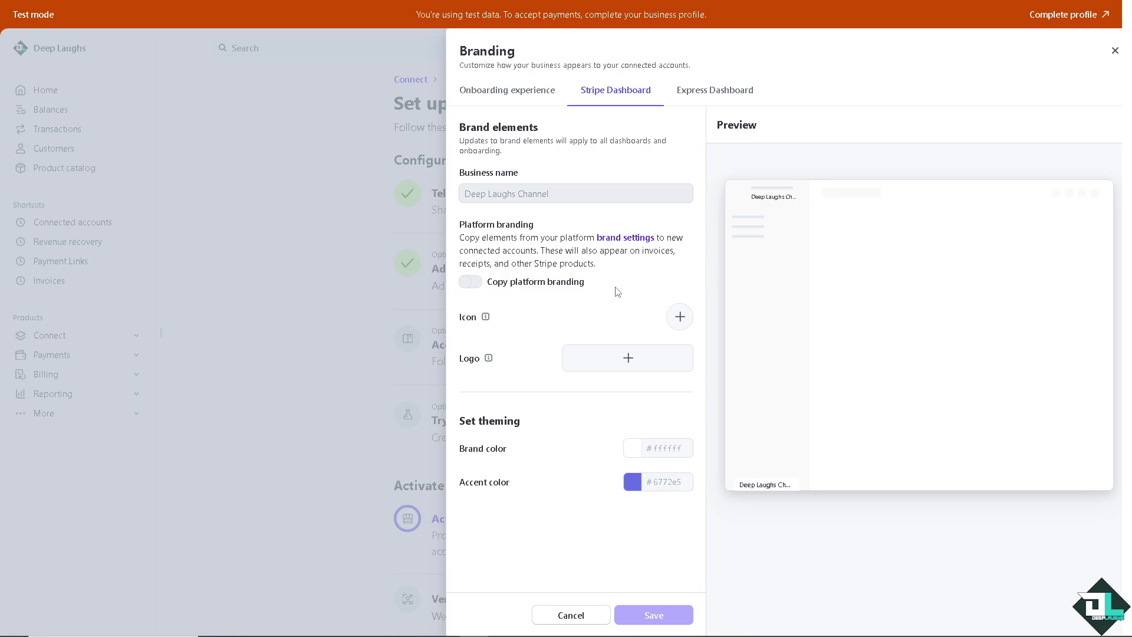
# Set the Express Dashboard primary colour to a vivid cyan
pyautogui.click(699, 93)
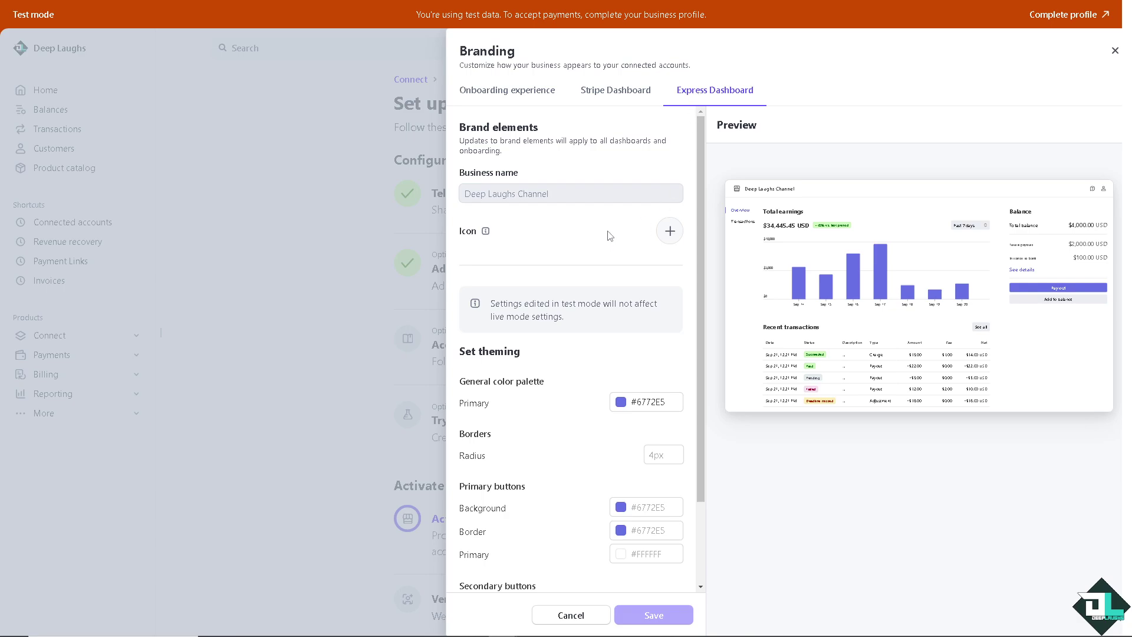
pyautogui.scroll(-1, 619, 358)
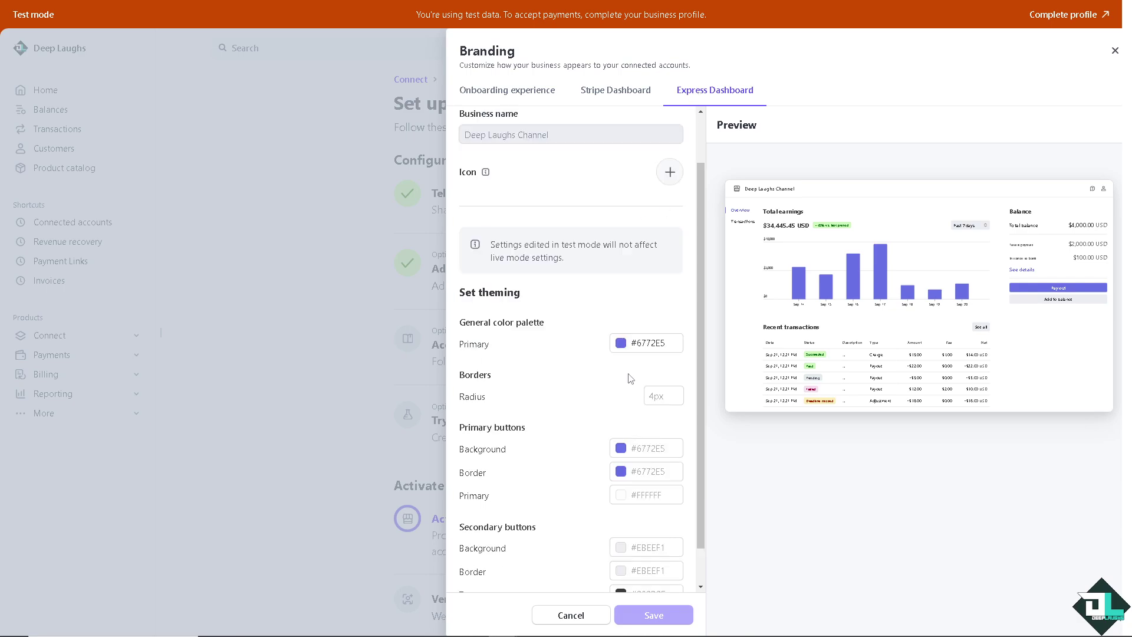
pyautogui.click(625, 344)
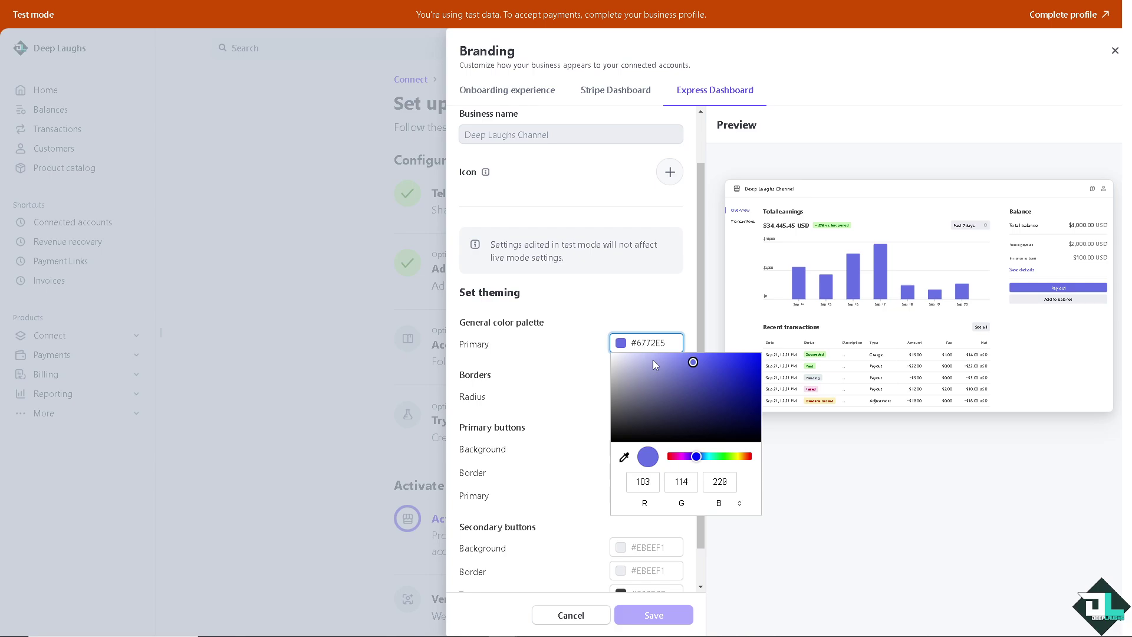
pyautogui.moveTo(721, 455); pyautogui.dragTo(706, 455)
pyautogui.moveTo(730, 373); pyautogui.dragTo(754, 355)
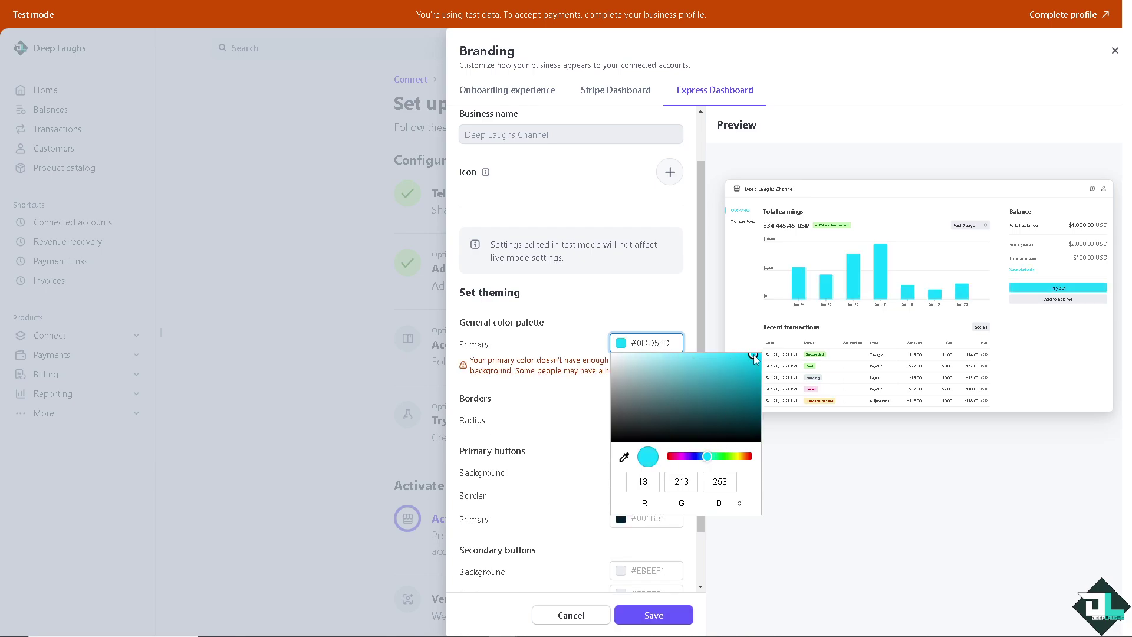
pyautogui.click(623, 301)
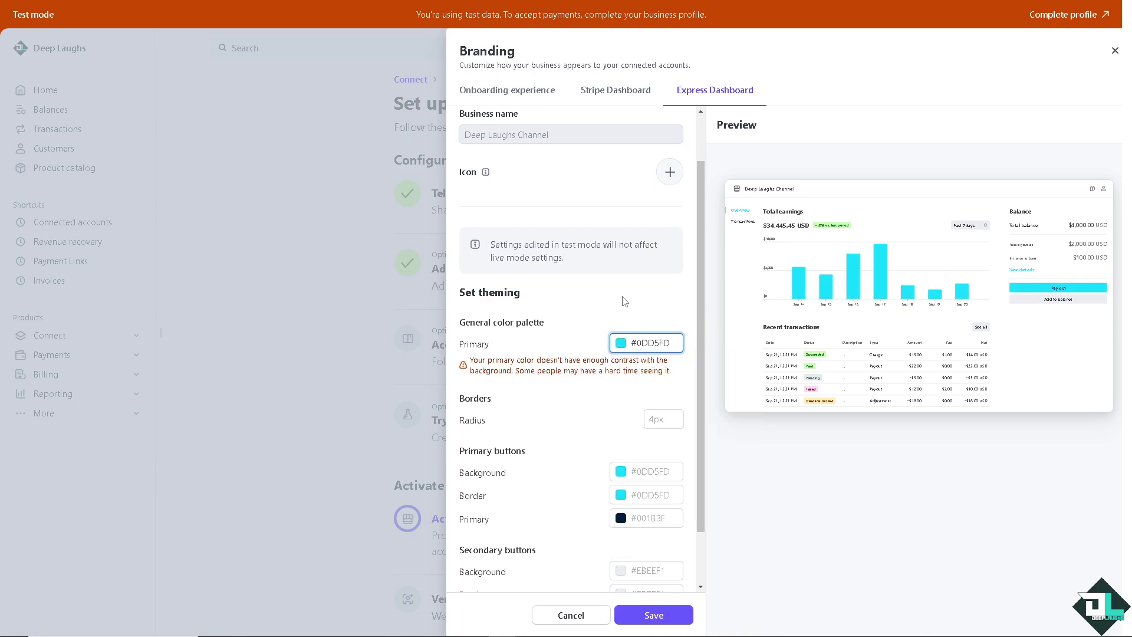
# Give the primary button a blue border and pale yellow text colour
pyautogui.click(626, 498)
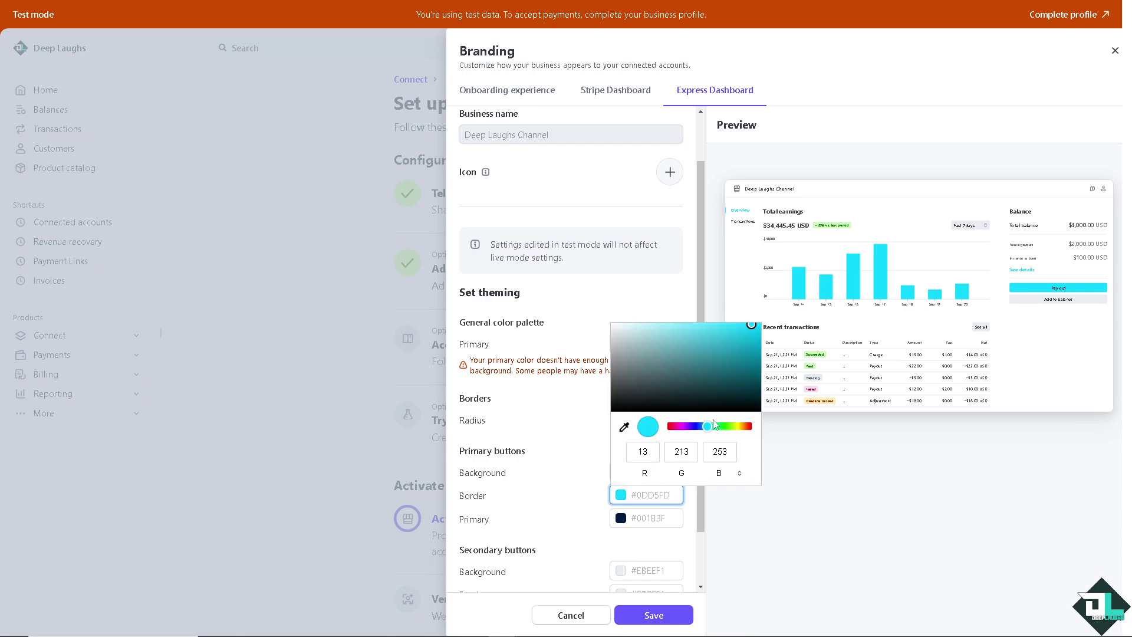
pyautogui.click(696, 427)
pyautogui.click(585, 473)
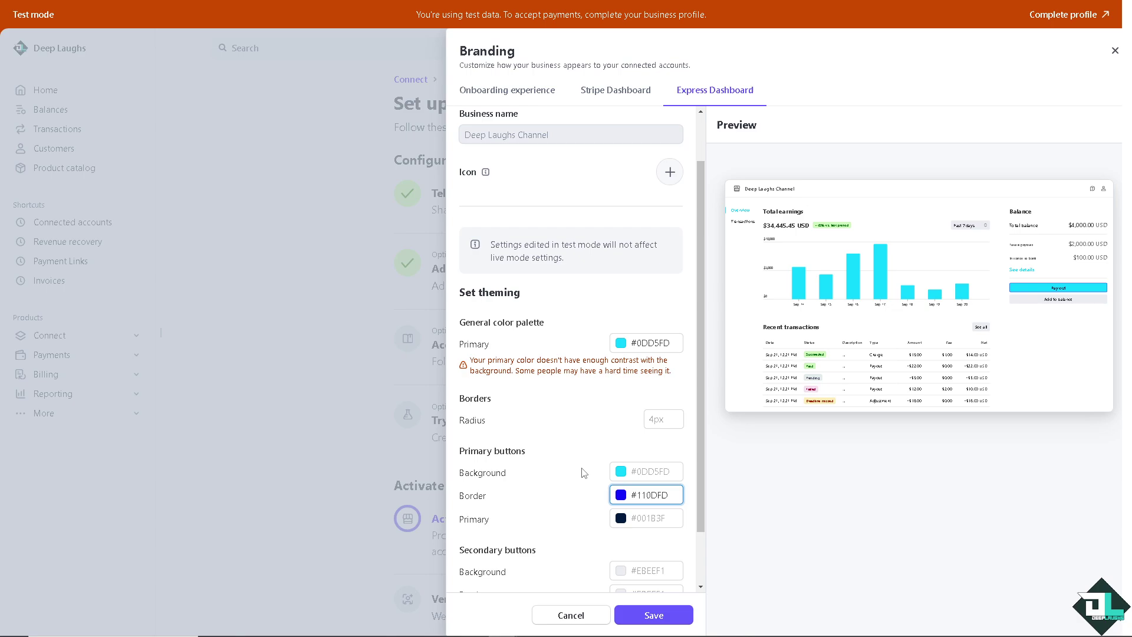
pyautogui.click(621, 521)
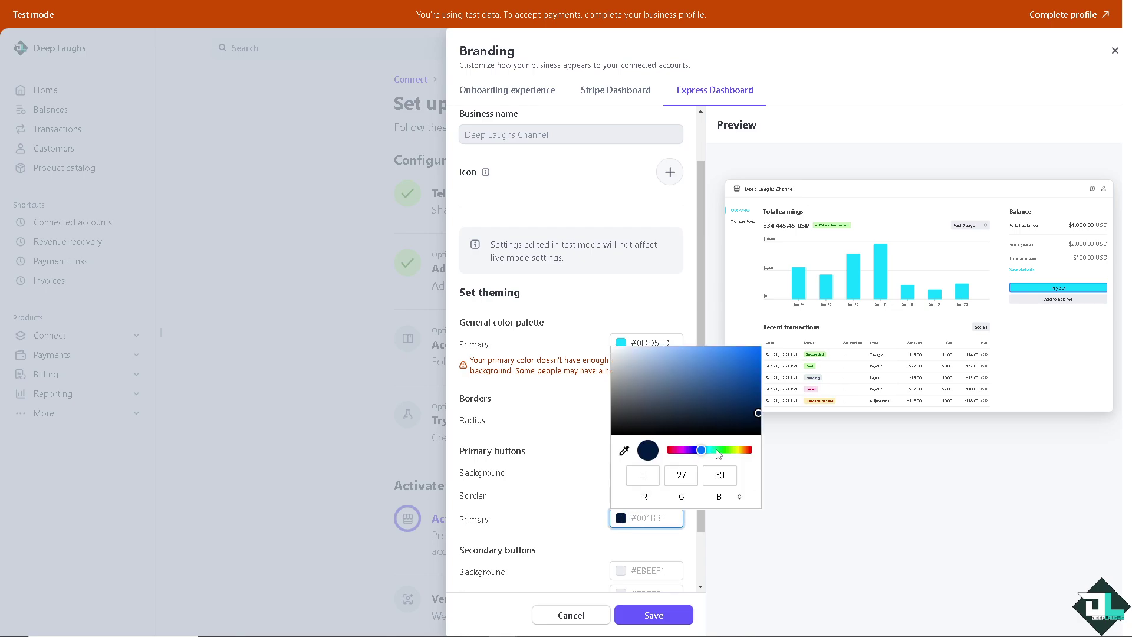
pyautogui.moveTo(713, 451); pyautogui.dragTo(741, 454)
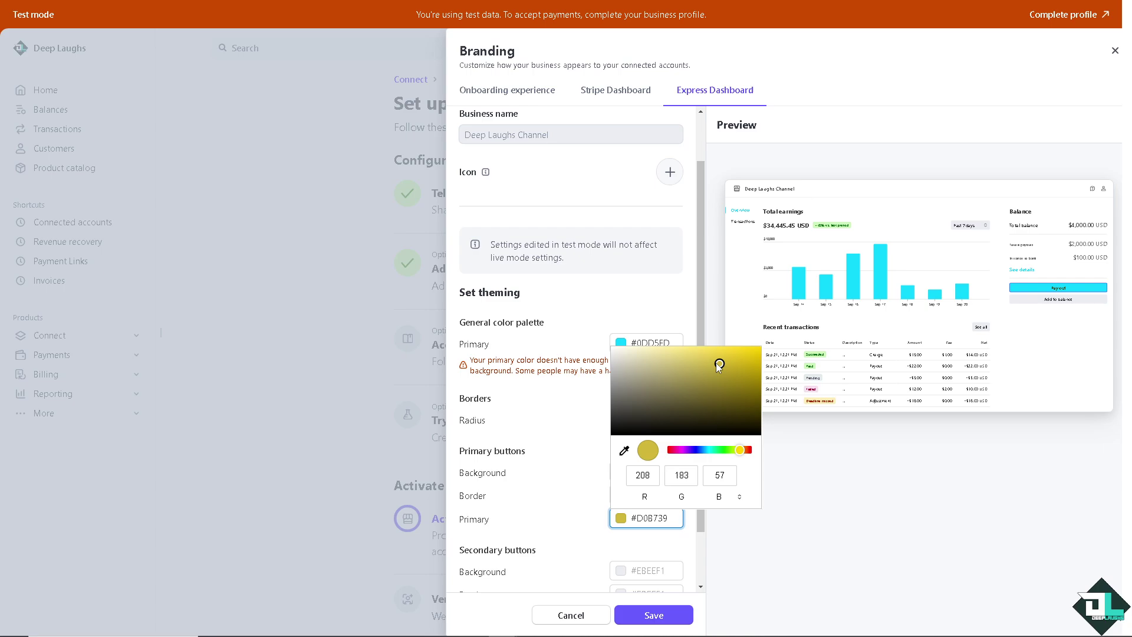
pyautogui.moveTo(715, 363); pyautogui.dragTo(679, 351)
pyautogui.click(582, 437)
pyautogui.scroll(-2, 605, 481)
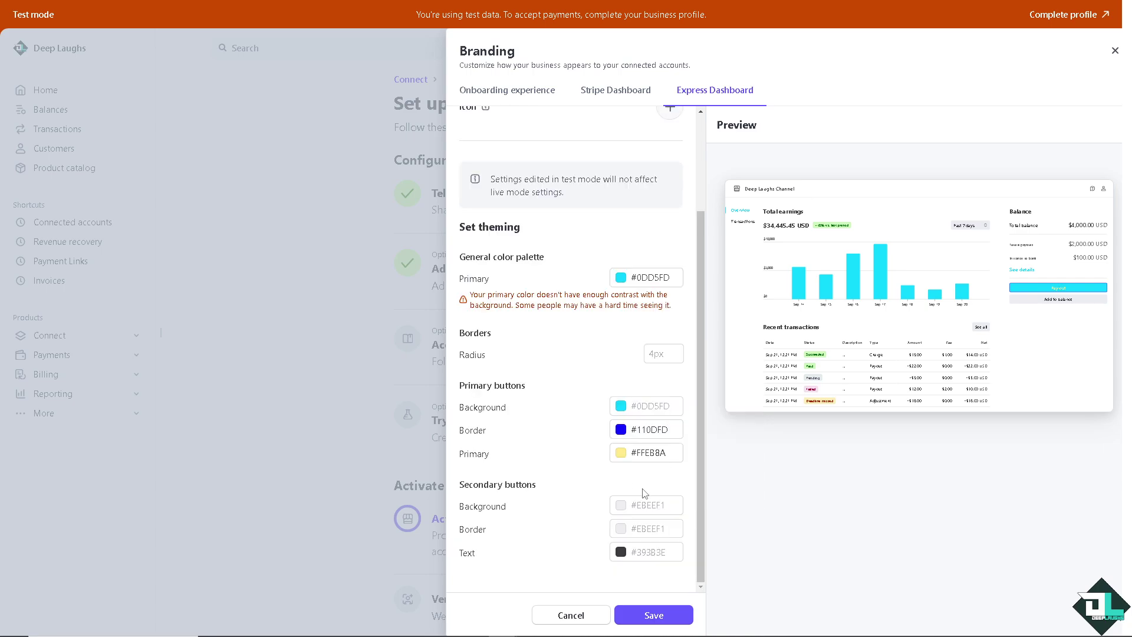
# Give the secondary button a vivid pink background and a red border
pyautogui.click(628, 512)
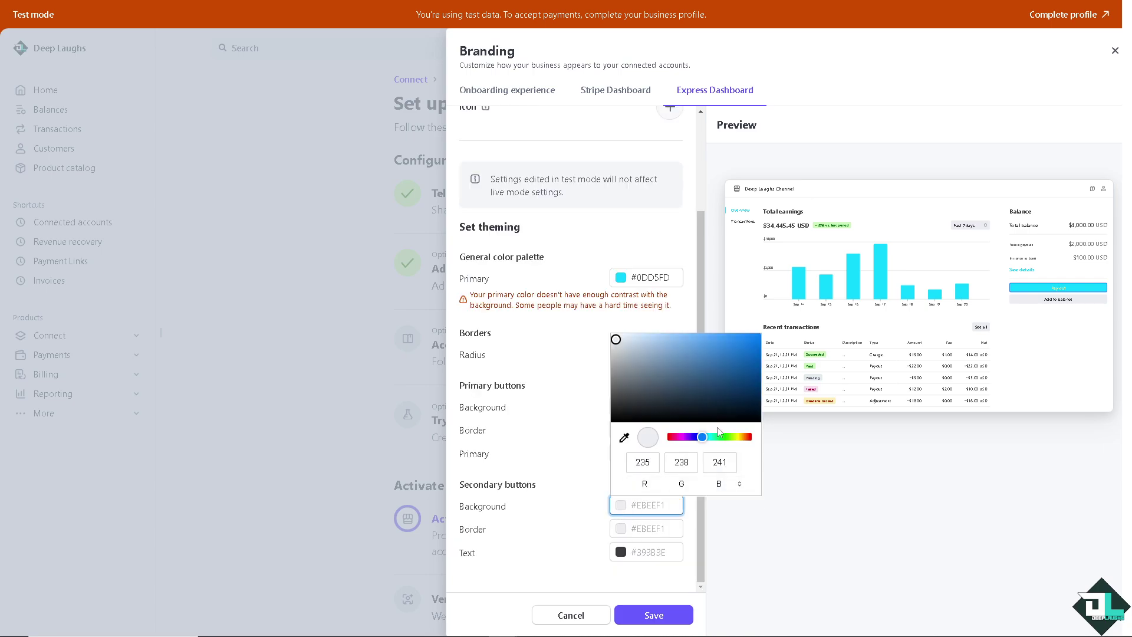
pyautogui.moveTo(720, 437); pyautogui.dragTo(677, 438)
pyautogui.moveTo(719, 349); pyautogui.dragTo(748, 334)
pyautogui.click(588, 411)
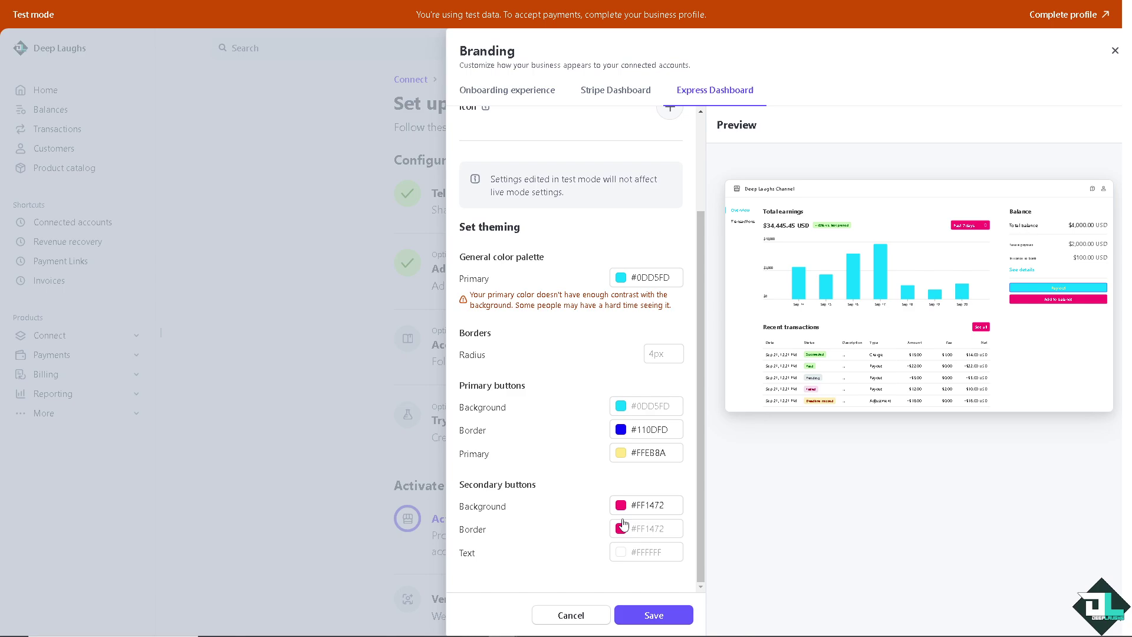
pyautogui.click(645, 528)
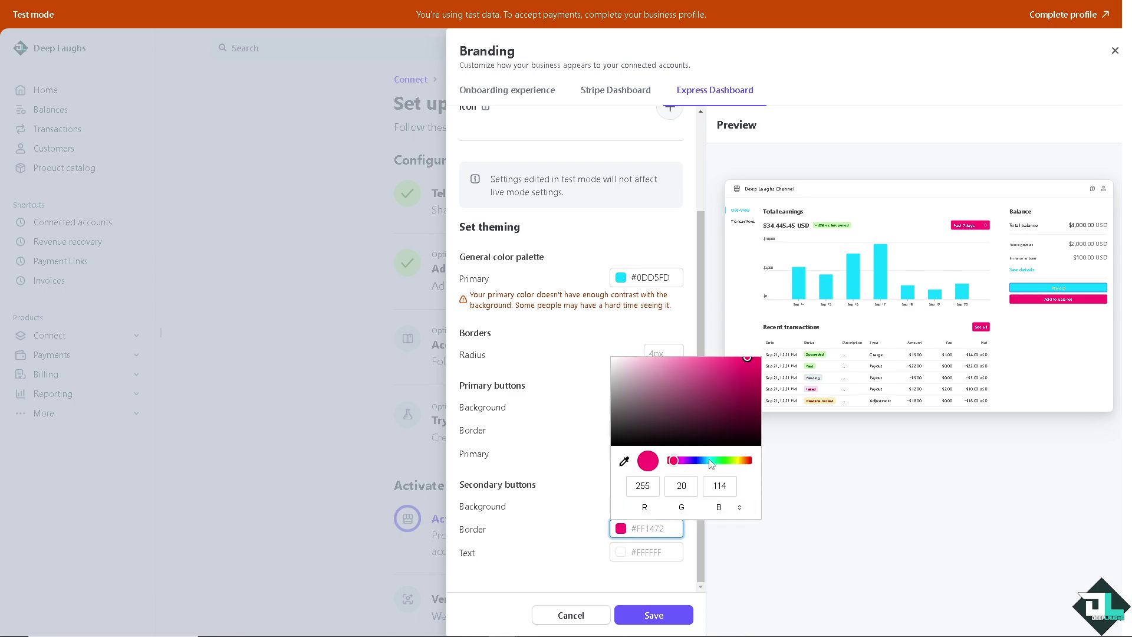
pyautogui.click(750, 461)
pyautogui.click(571, 432)
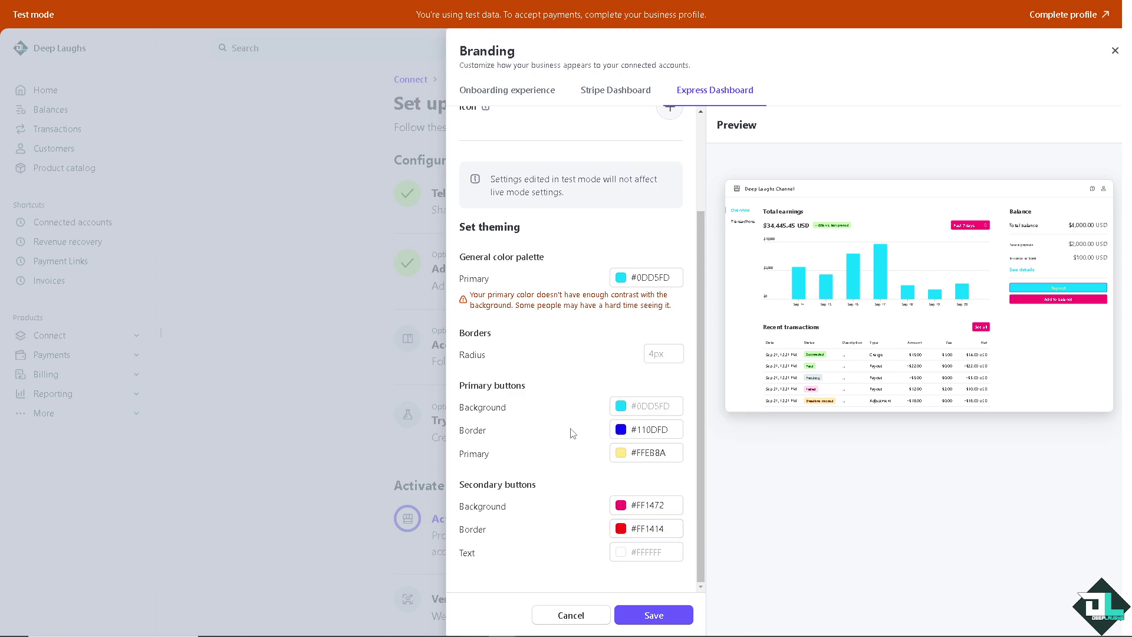
pyautogui.scroll(3, 603, 348)
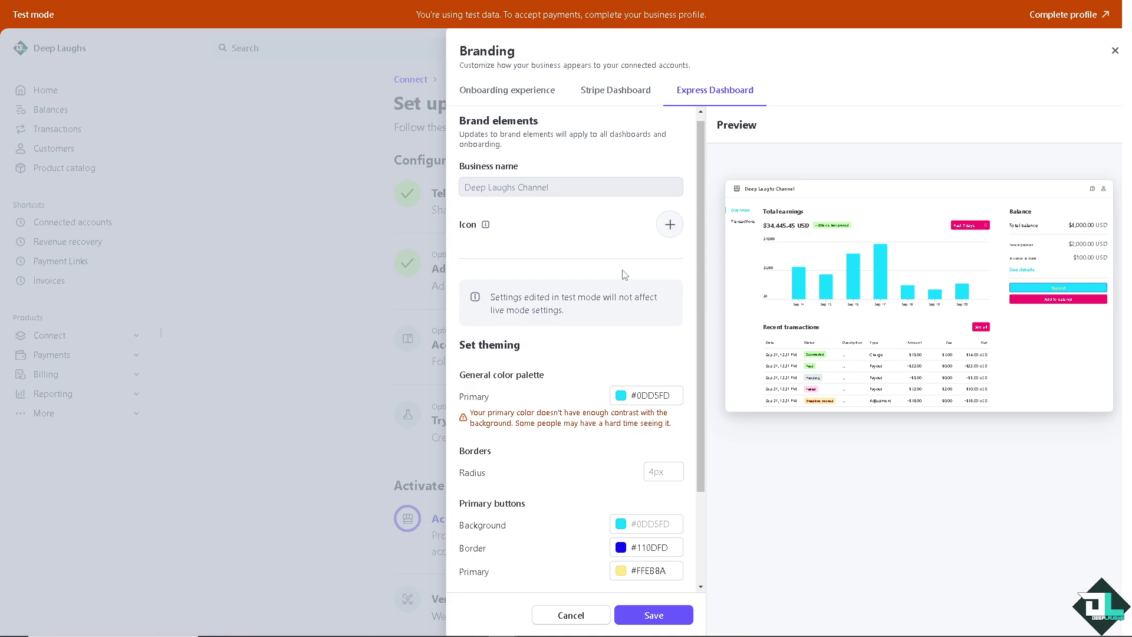
# Save the Express Dashboard branding colours, then reopen and close the branding panel unchanged
pyautogui.click(654, 615)
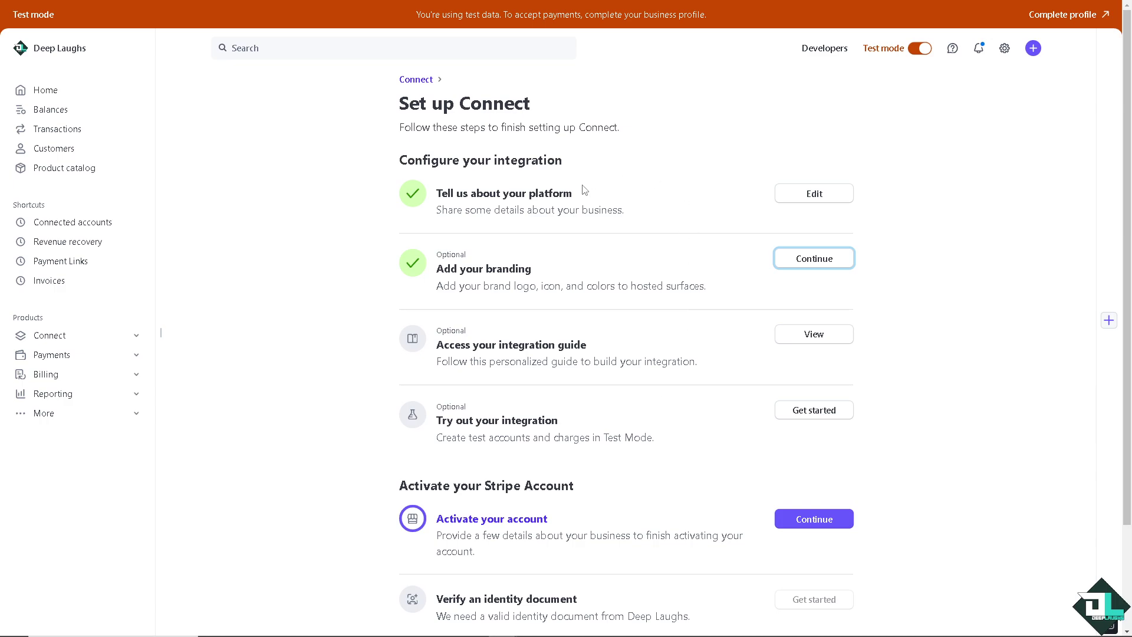
pyautogui.click(827, 263)
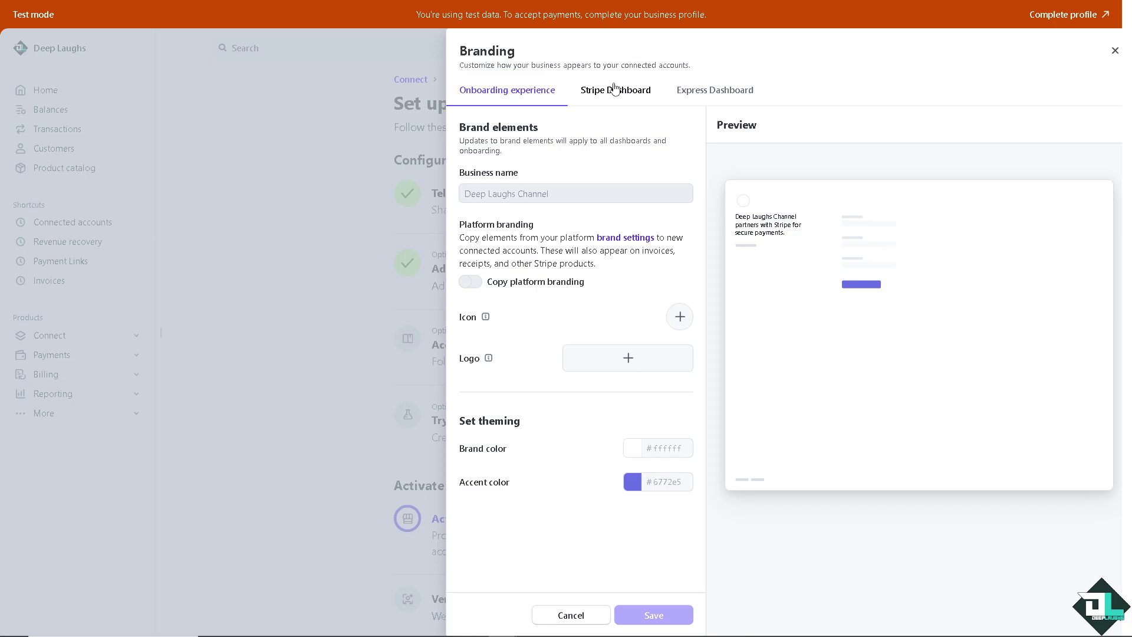
pyautogui.click(1114, 50)
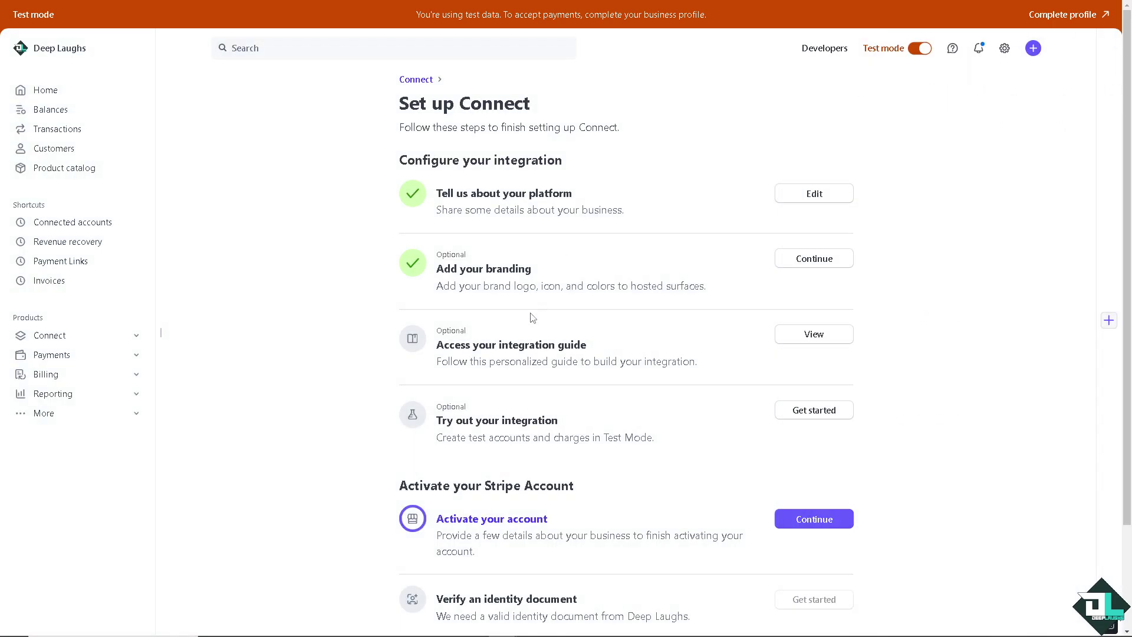
pyautogui.scroll(-2, 531, 321)
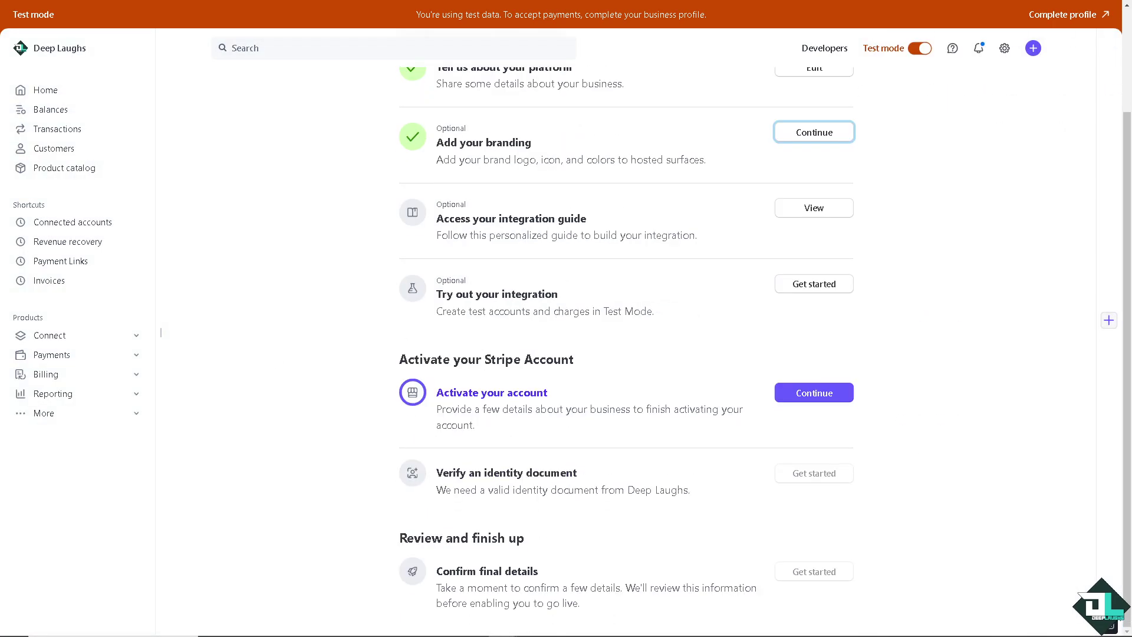
pyautogui.scroll(1, 627, 354)
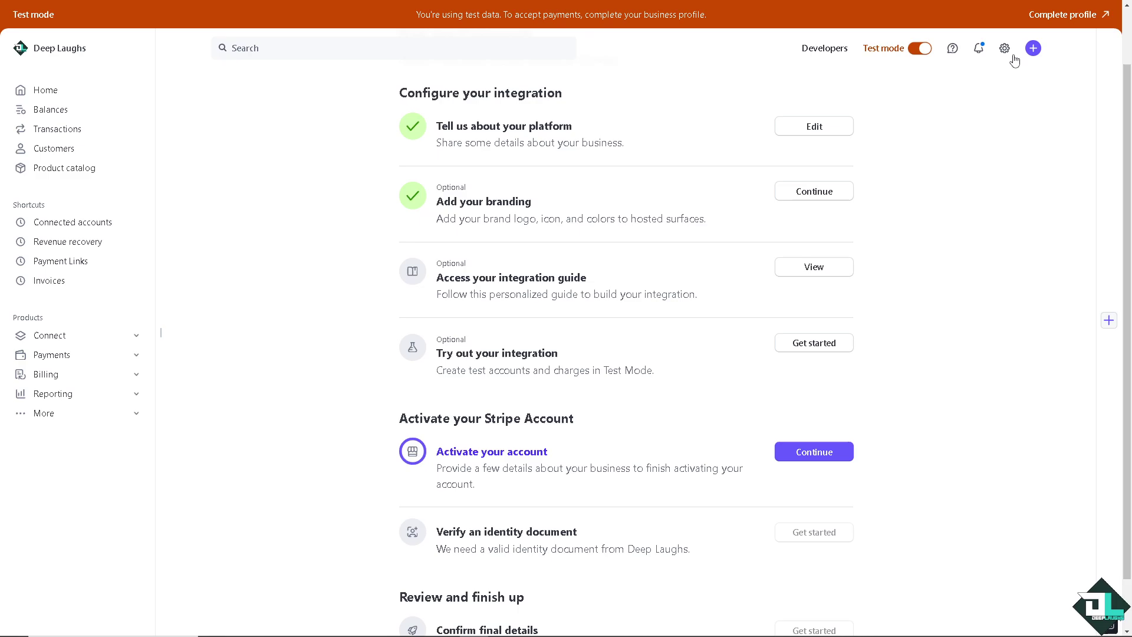
# Navigate through Settings to Connect's Express Dashboard settings and reveal the live-mode settings
pyautogui.click(1006, 52)
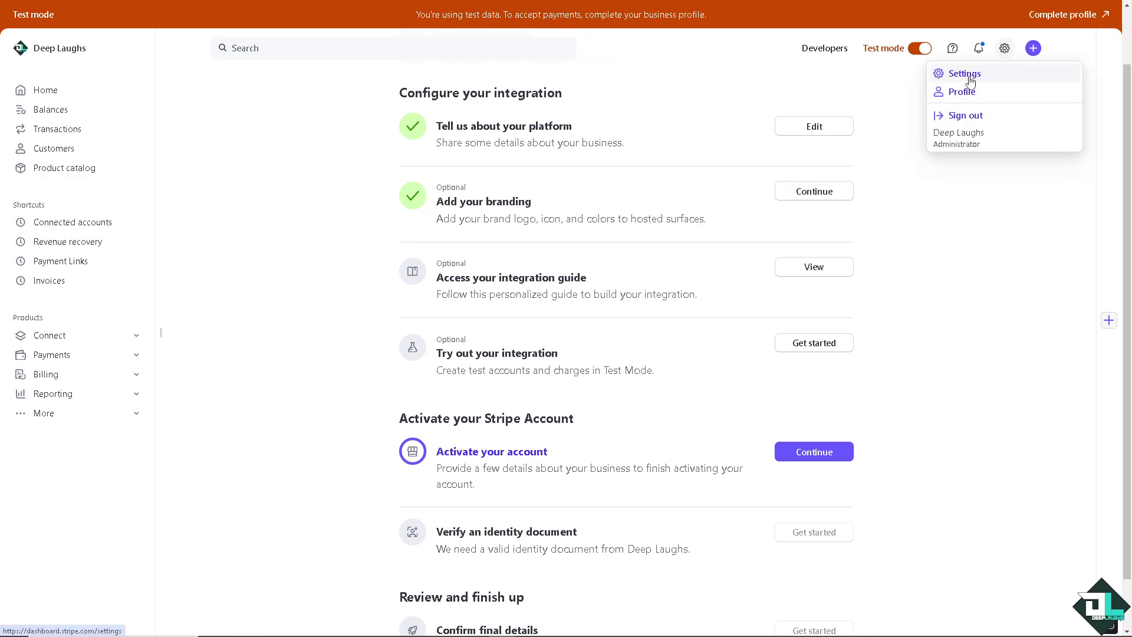
pyautogui.click(974, 72)
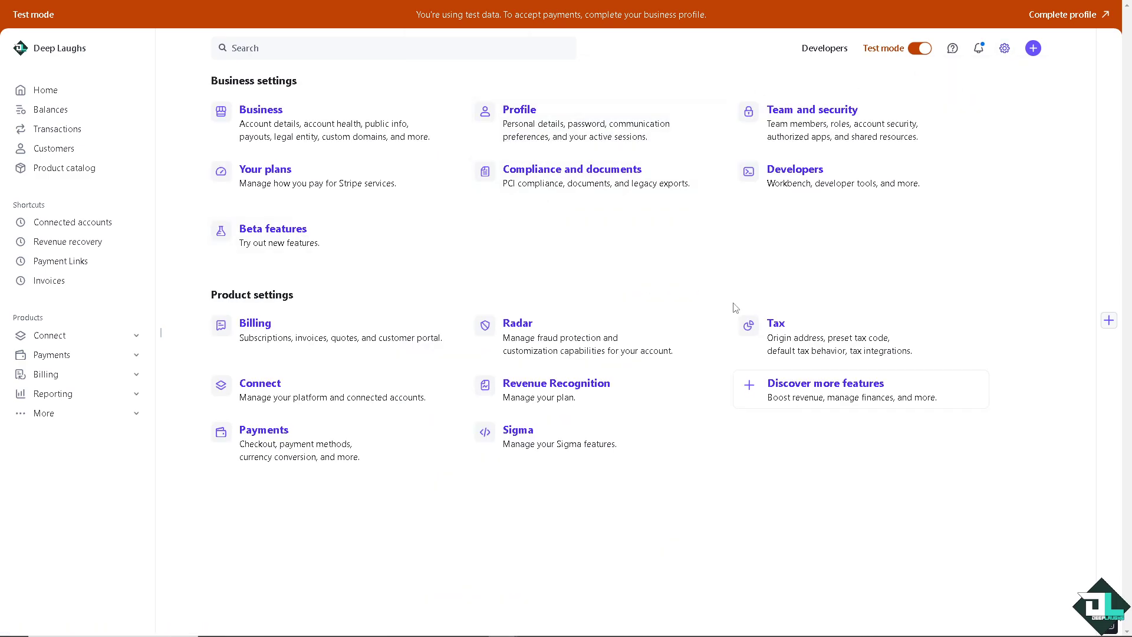
pyautogui.click(303, 403)
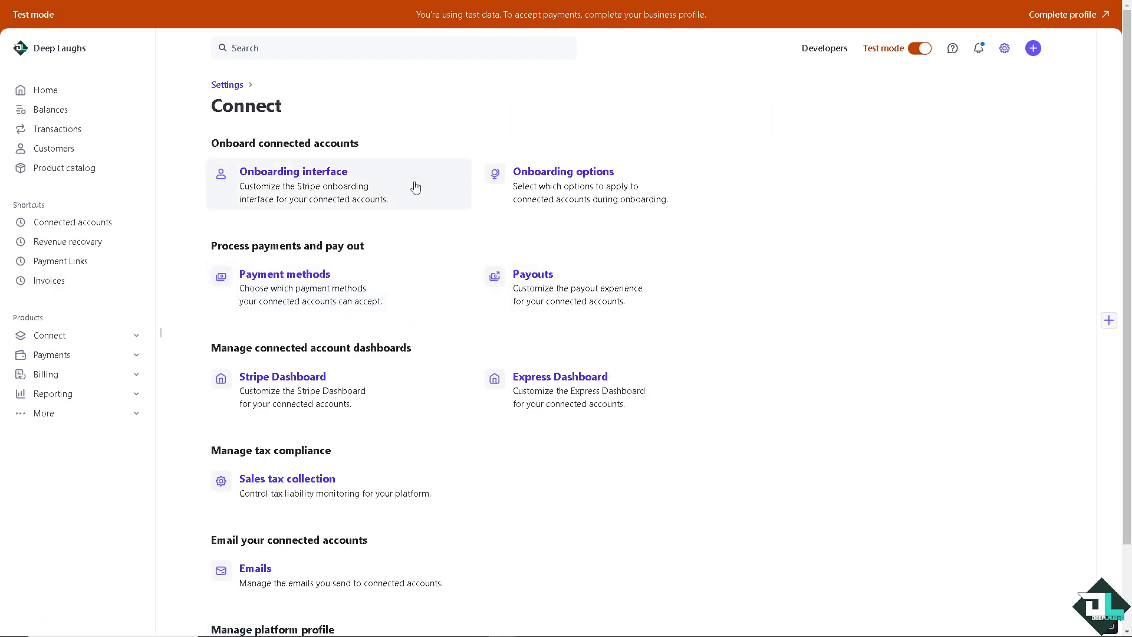
pyautogui.click(569, 382)
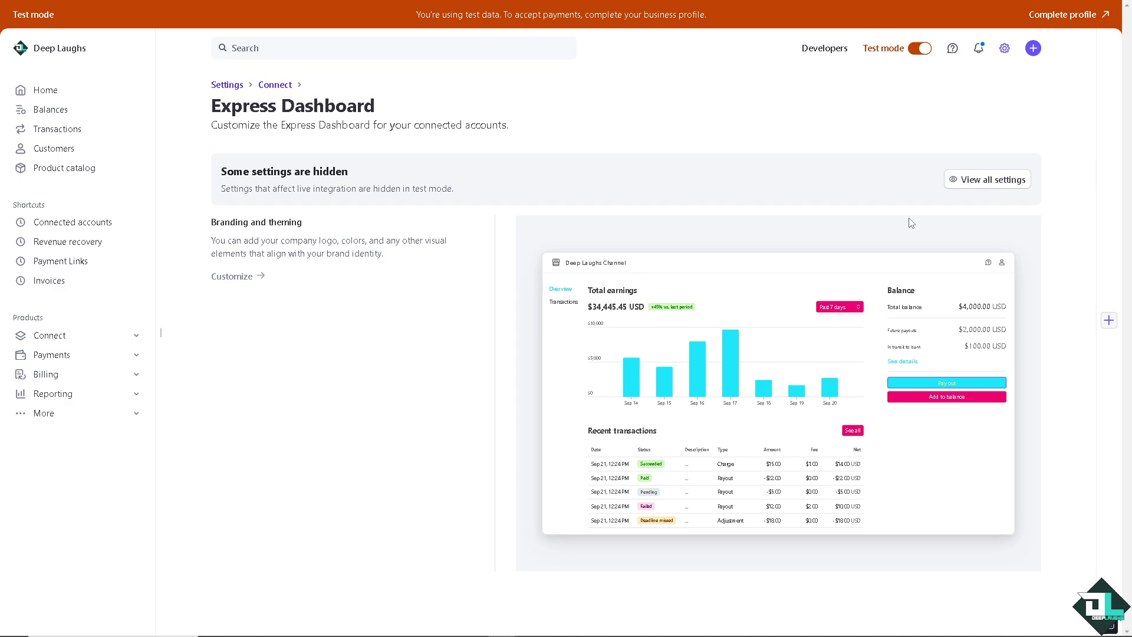
pyautogui.click(995, 182)
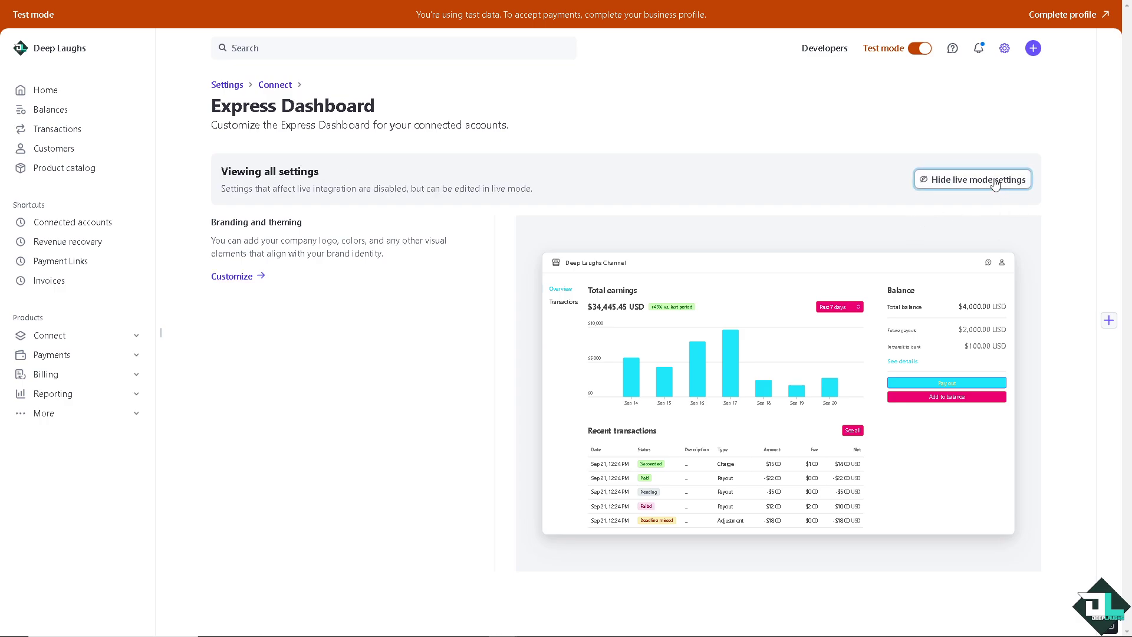
# Review the branding theme customization panel and close it without changes
pyautogui.click(231, 277)
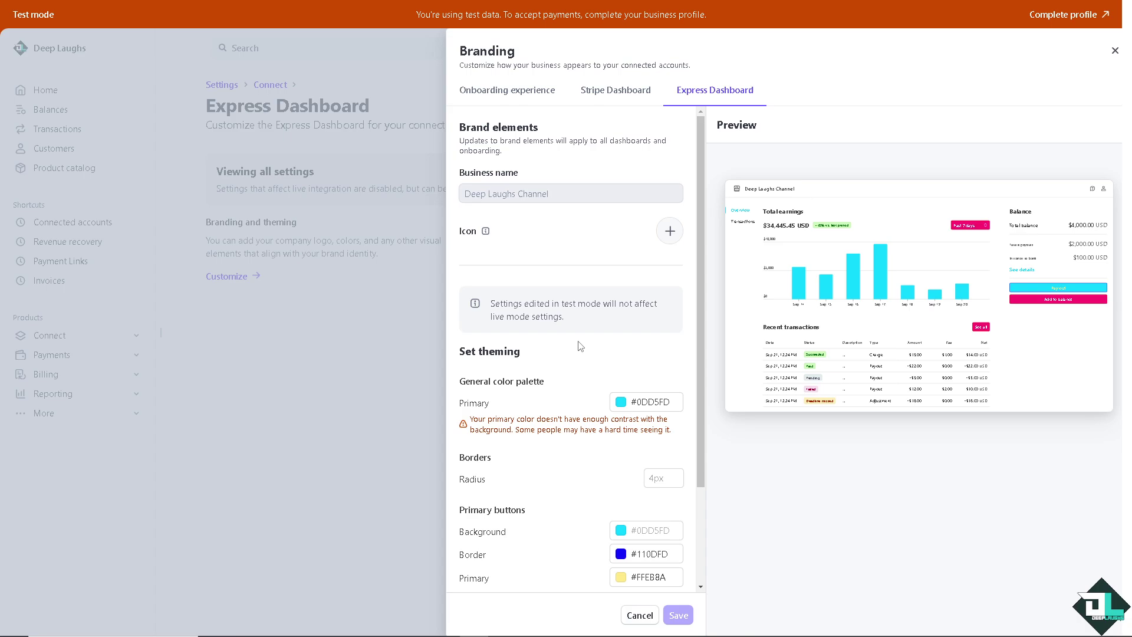
pyautogui.scroll(-2, 584, 399)
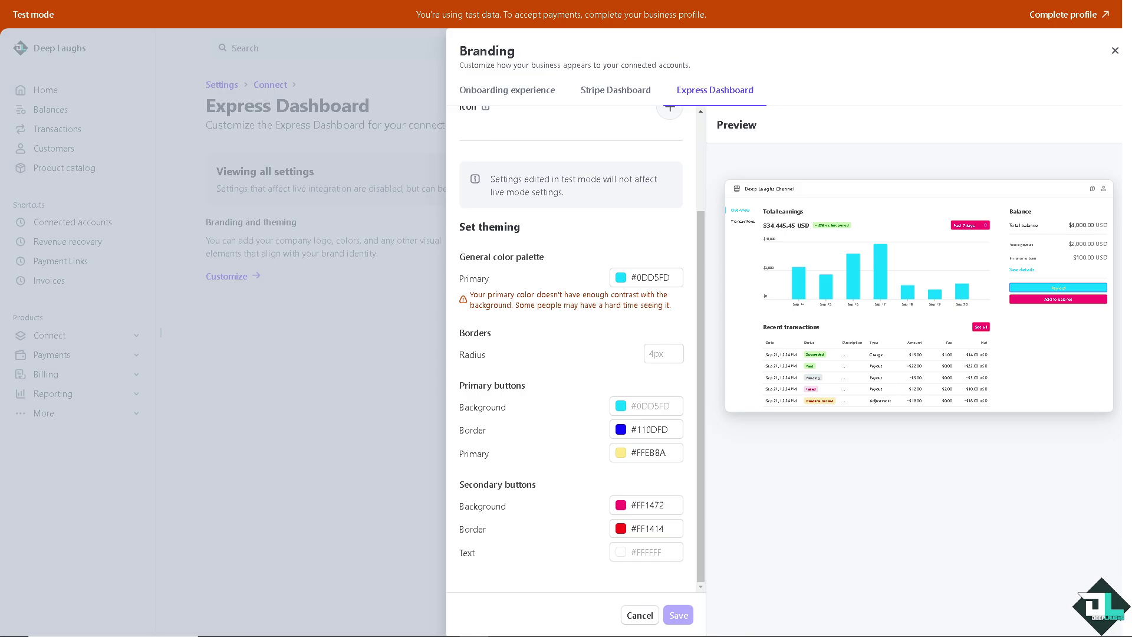
pyautogui.click(1115, 51)
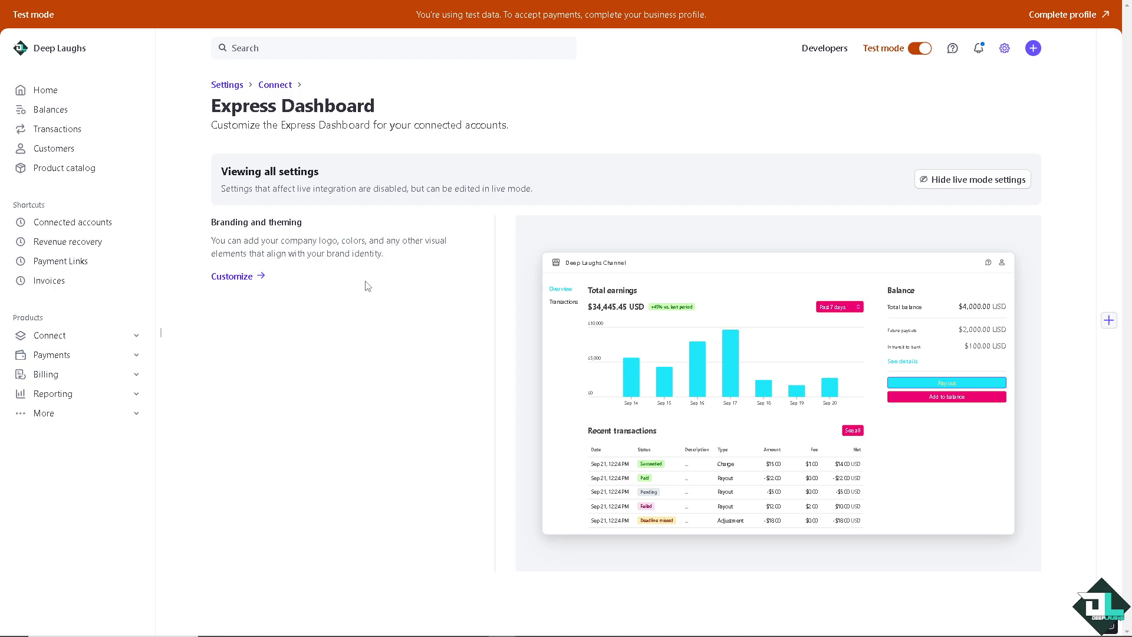
# Browse the Connect payouts and onboarding options settings from the Connect overview
pyautogui.click(273, 84)
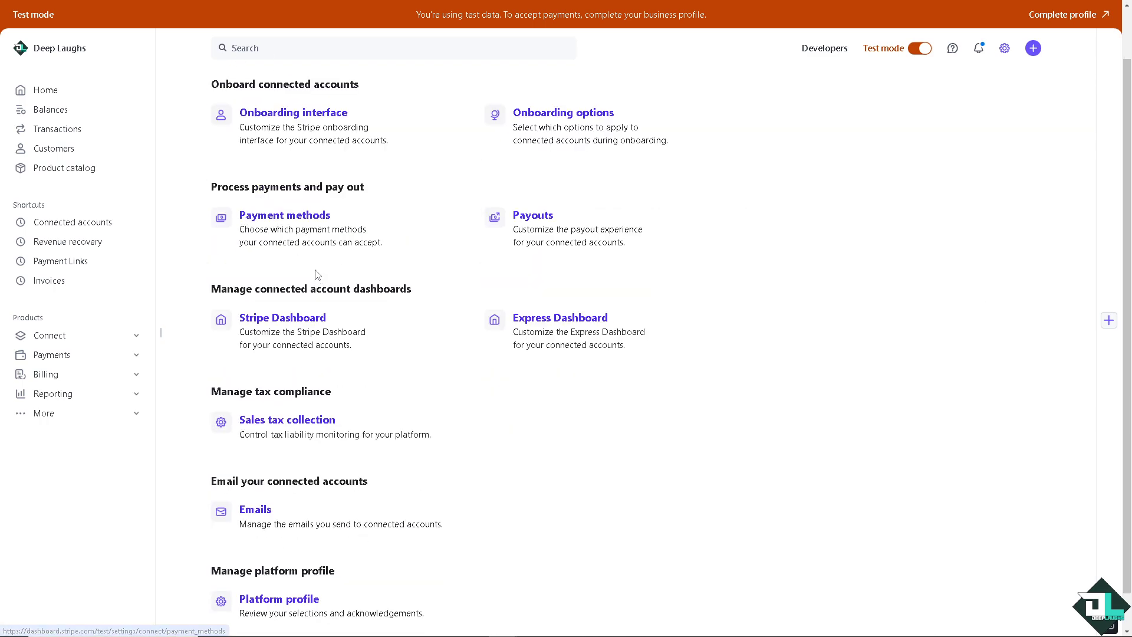
pyautogui.scroll(-1, 315, 274)
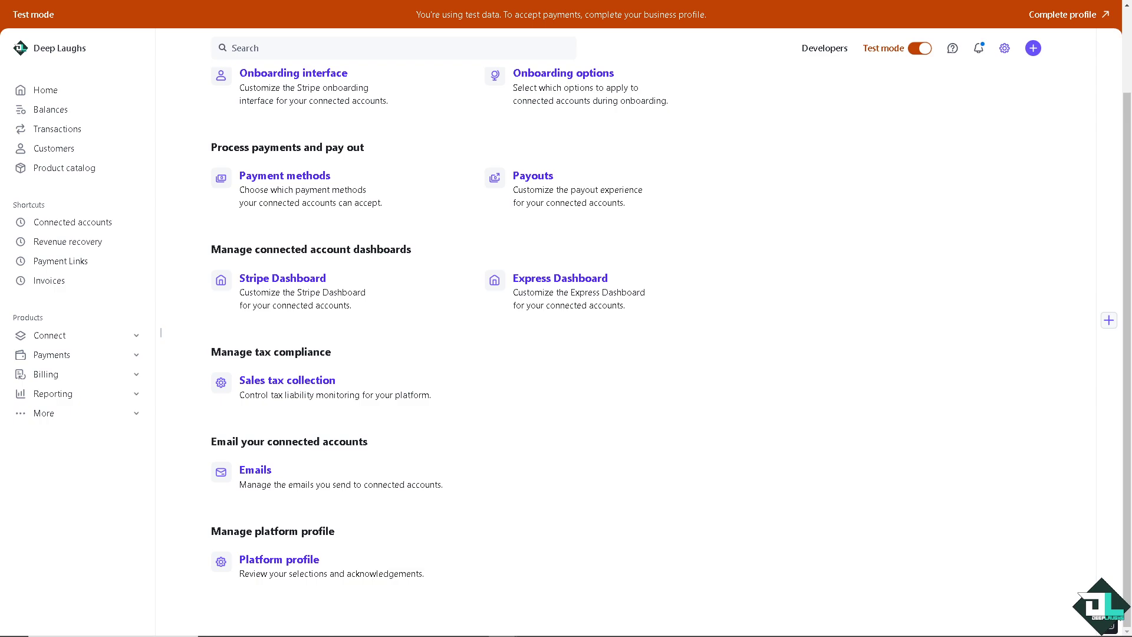
pyautogui.scroll(2, 509, 282)
pyautogui.click(542, 281)
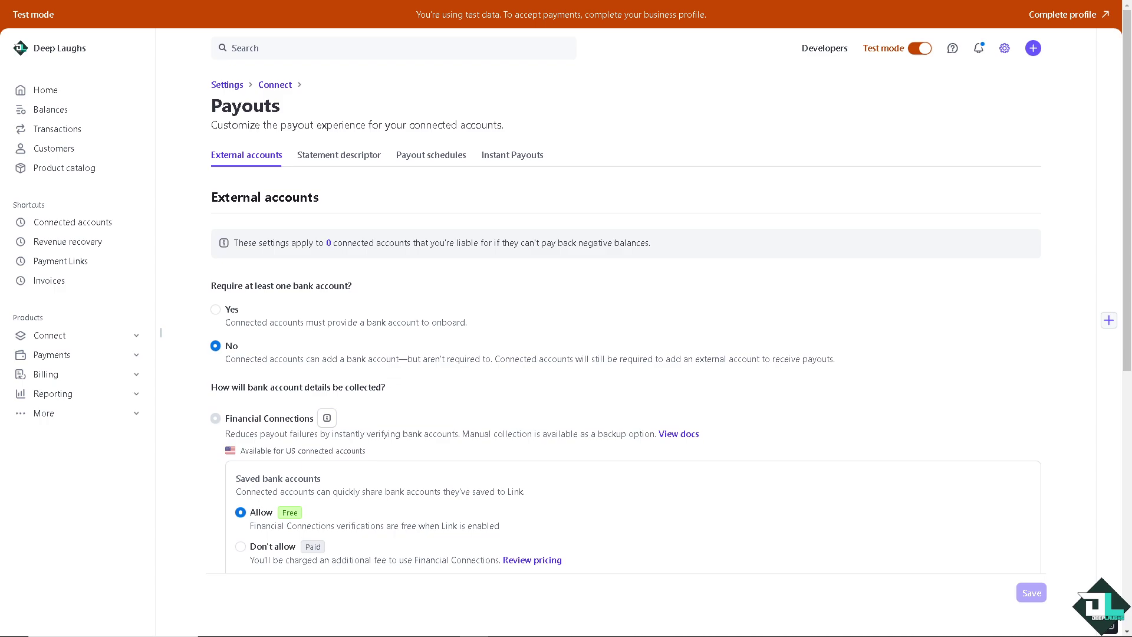
pyautogui.click(272, 86)
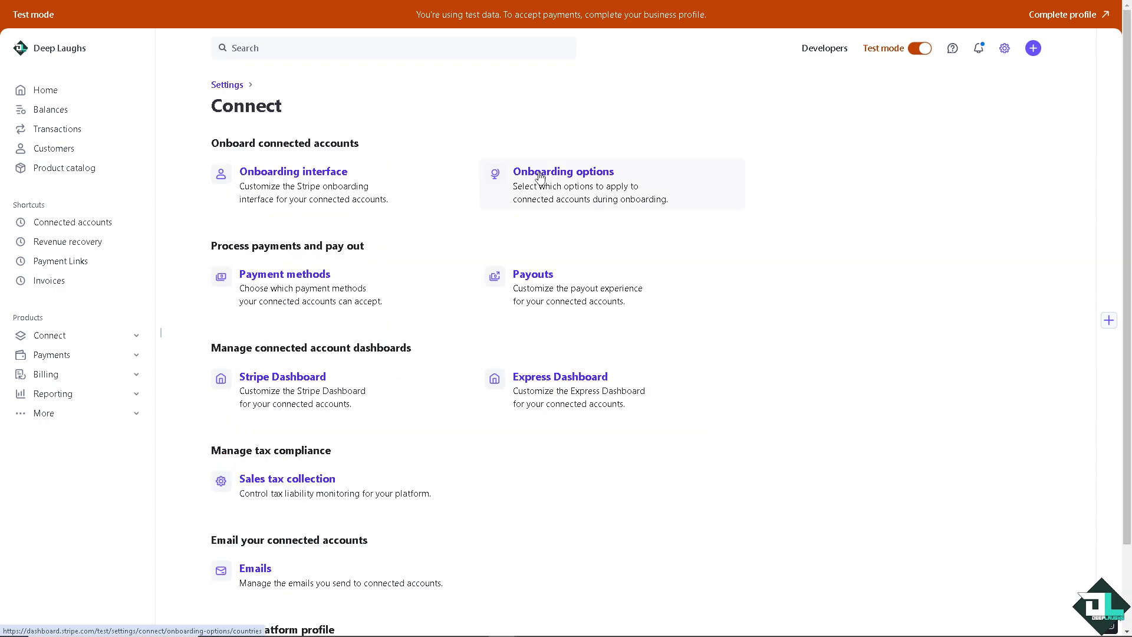
pyautogui.click(560, 186)
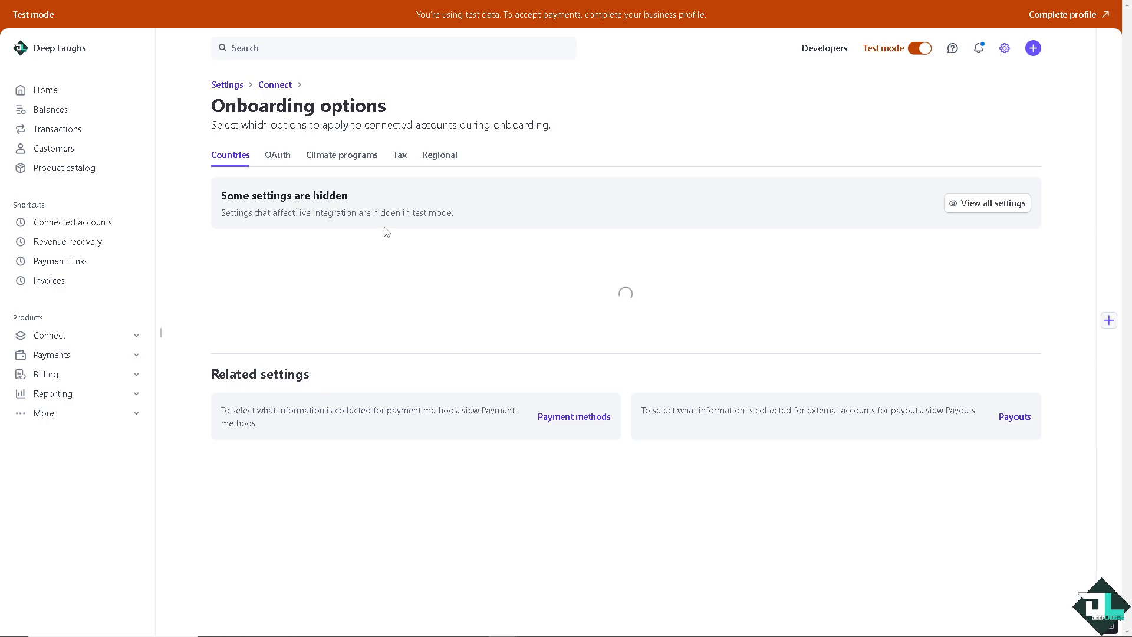
pyautogui.click(276, 85)
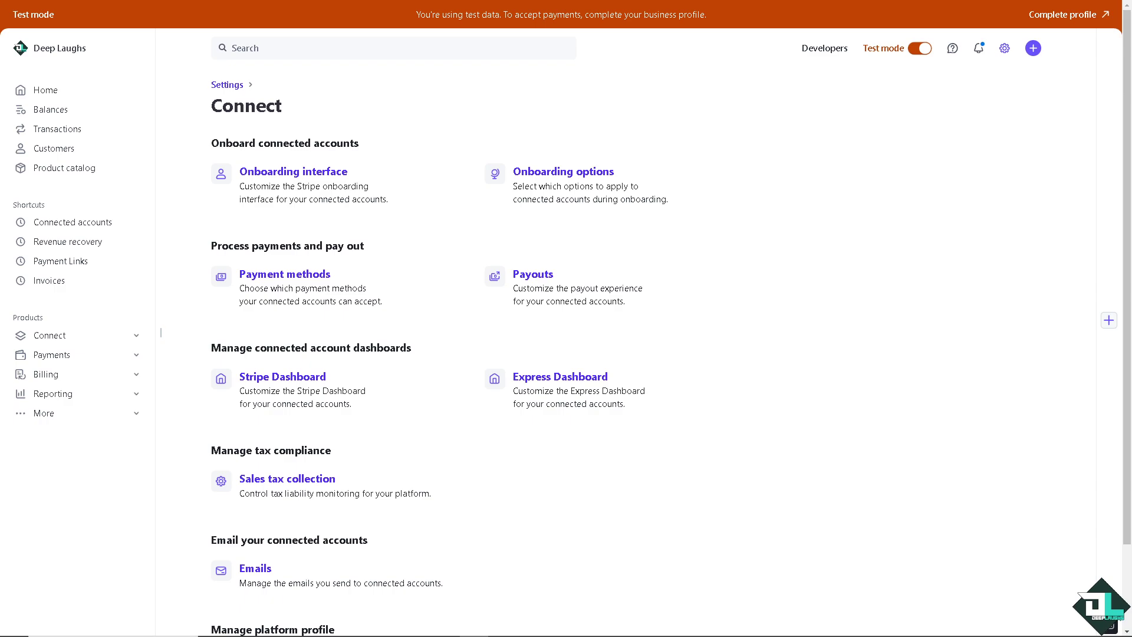
# Review the onboarding, Stripe Dashboard and Express Dashboard branding themes, then bring up the help menu
pyautogui.click(556, 391)
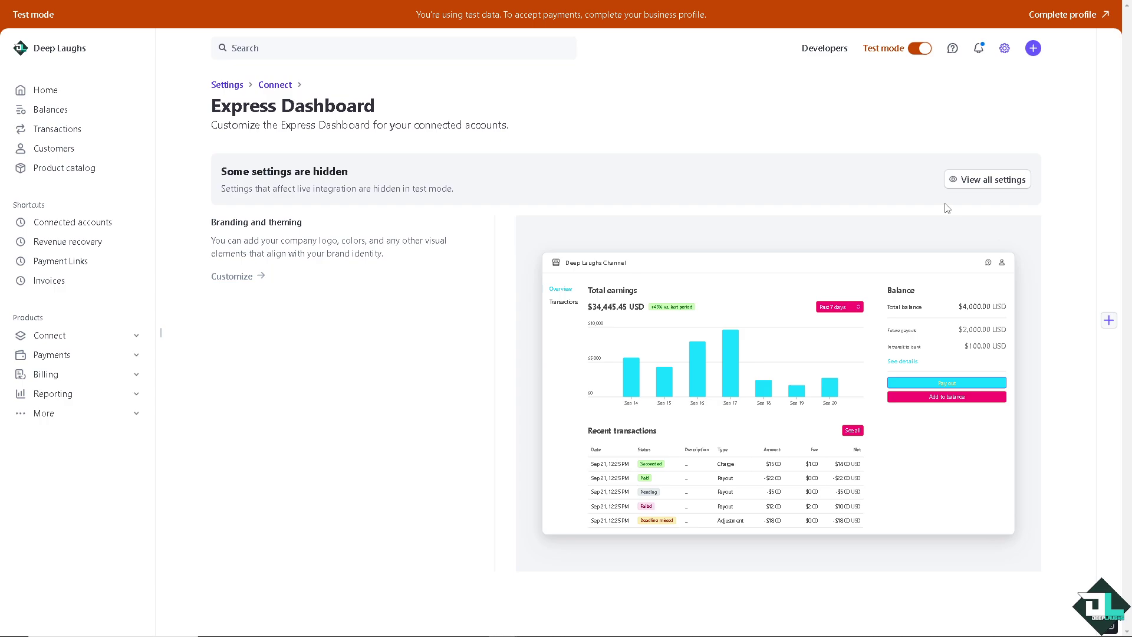
pyautogui.click(982, 179)
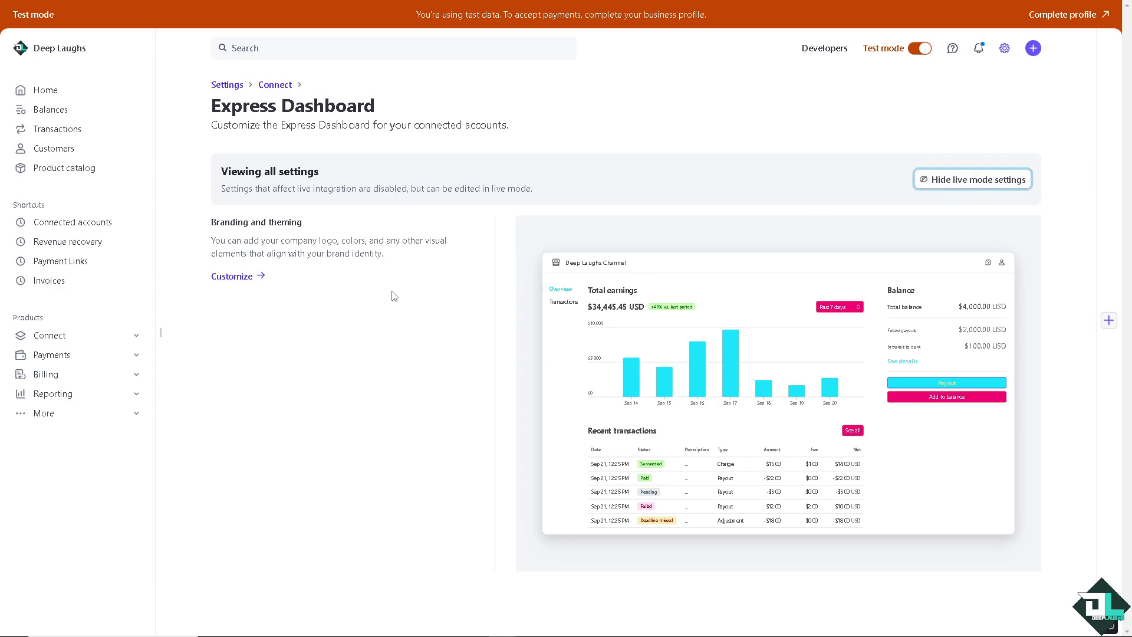
pyautogui.click(238, 278)
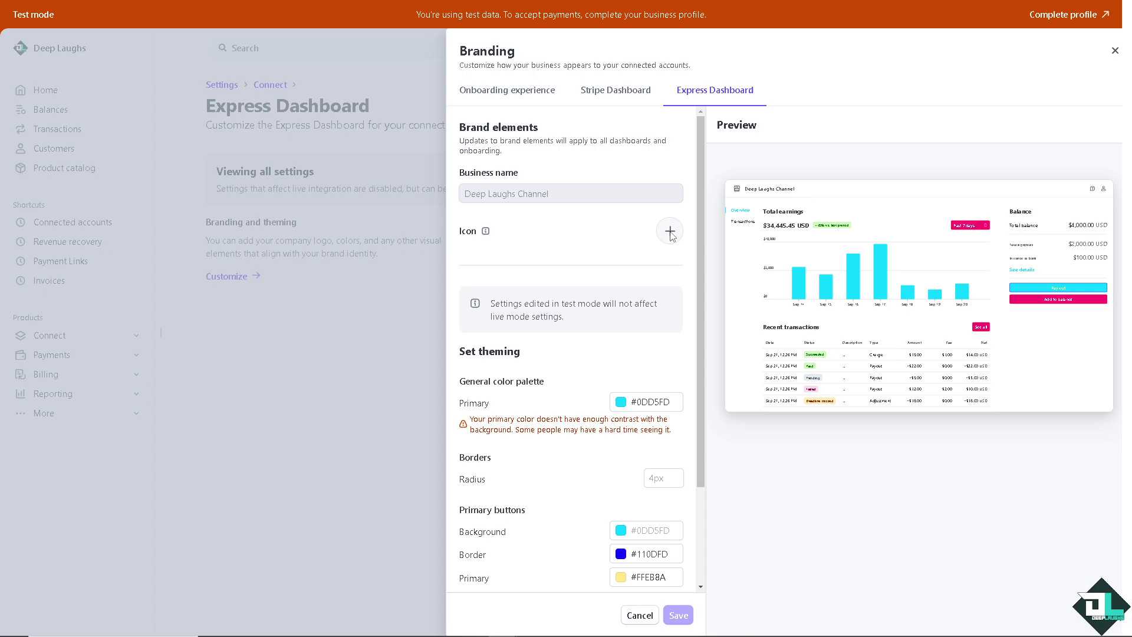
pyautogui.click(525, 93)
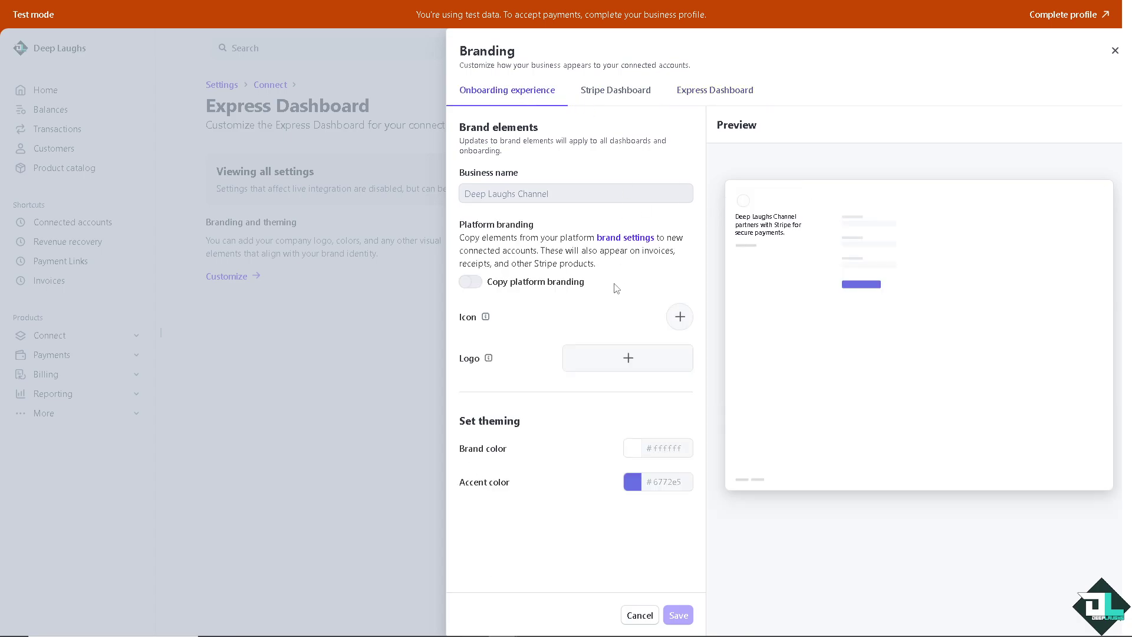
pyautogui.click(630, 92)
pyautogui.click(721, 94)
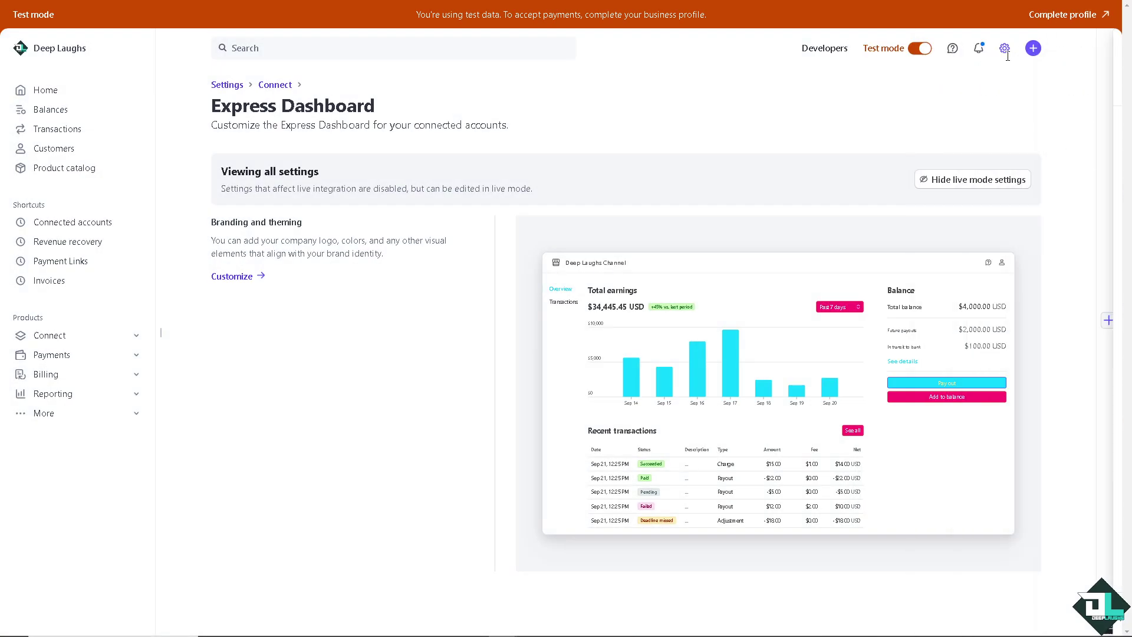
pyautogui.click(1115, 50)
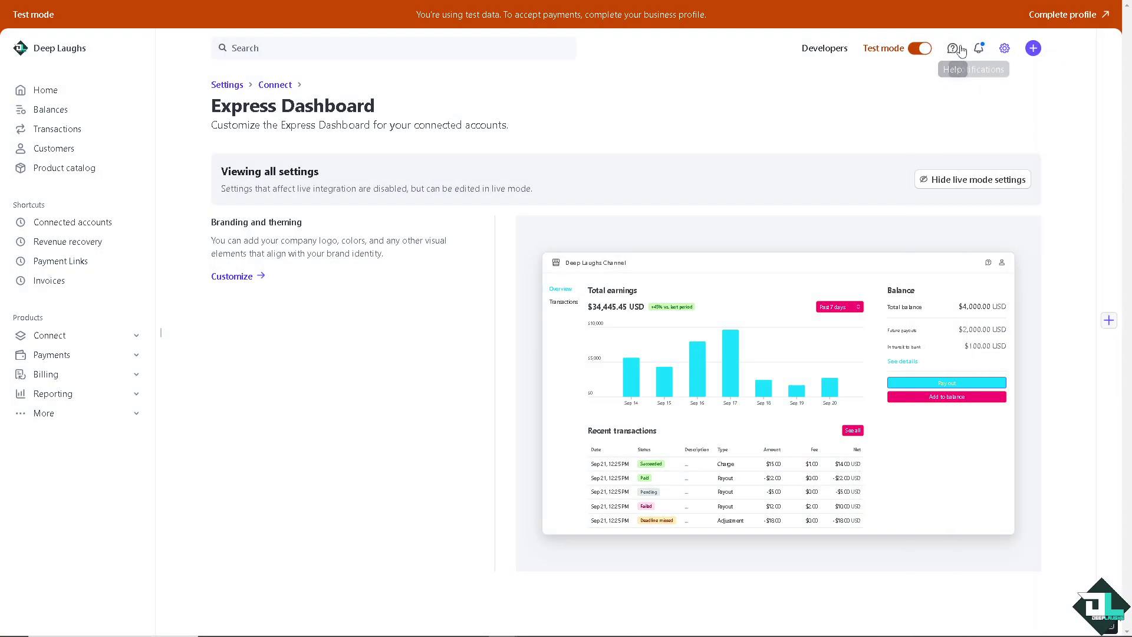
pyautogui.click(950, 50)
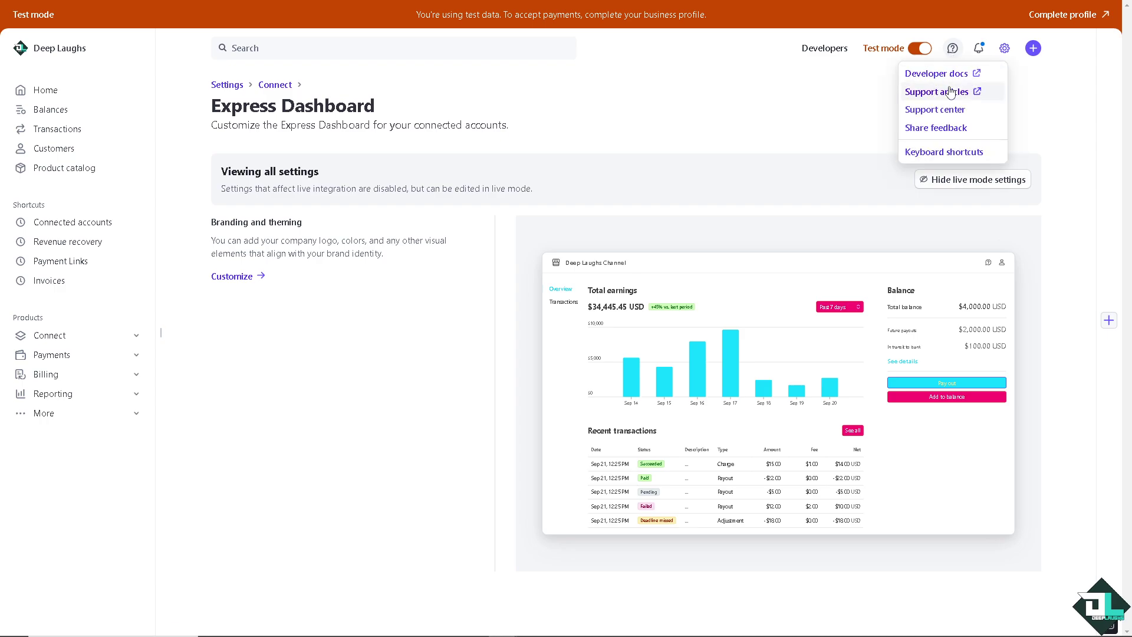
# Go to the Support center, start a chat with Stripe support, and open the inquiry-routing page
pyautogui.click(940, 110)
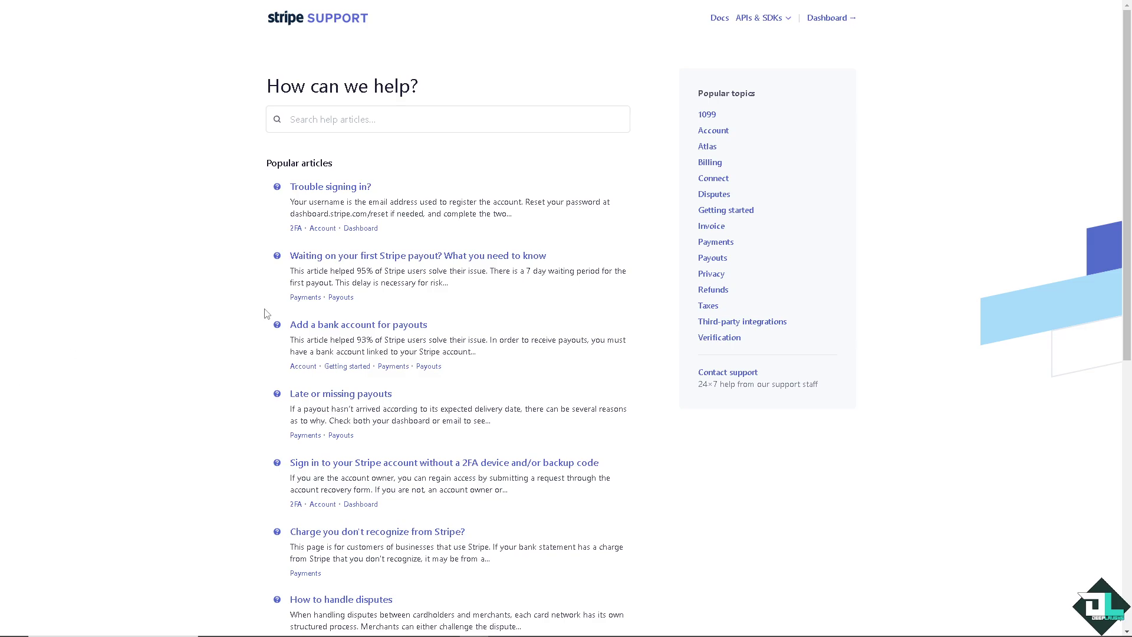
pyautogui.click(727, 375)
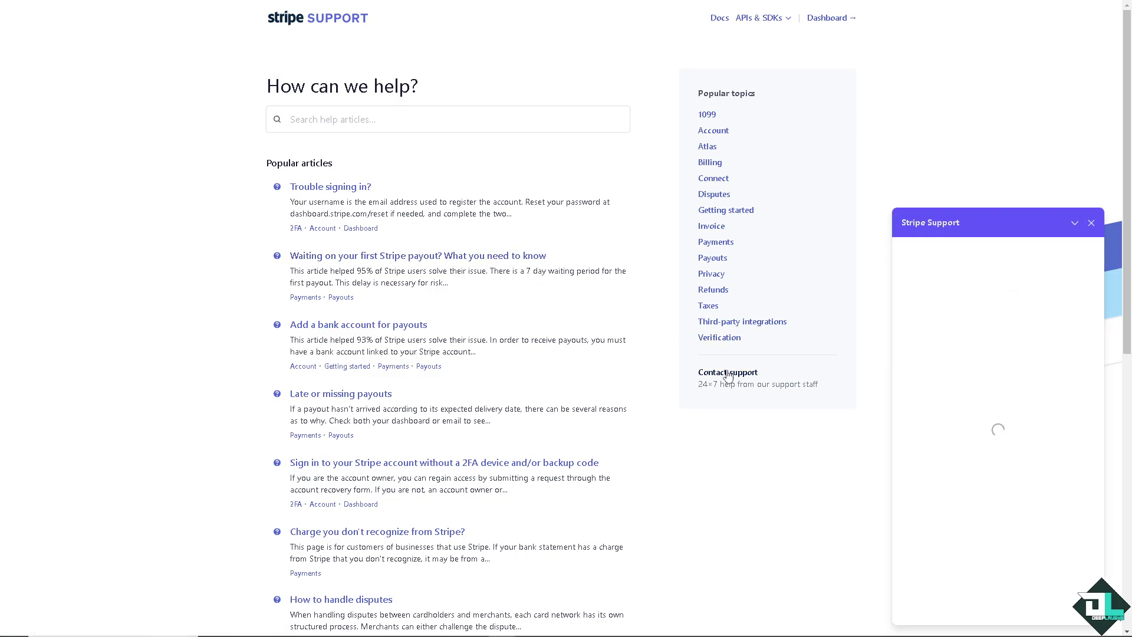
pyautogui.scroll(-3, 477, 446)
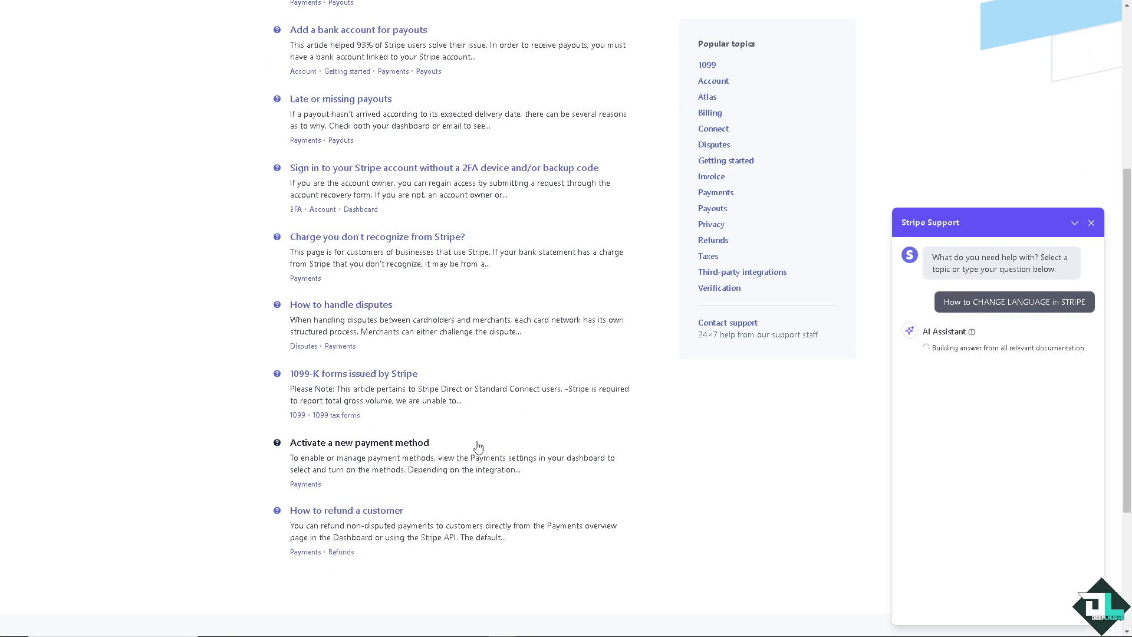
pyautogui.scroll(-3, 476, 447)
pyautogui.click(536, 468)
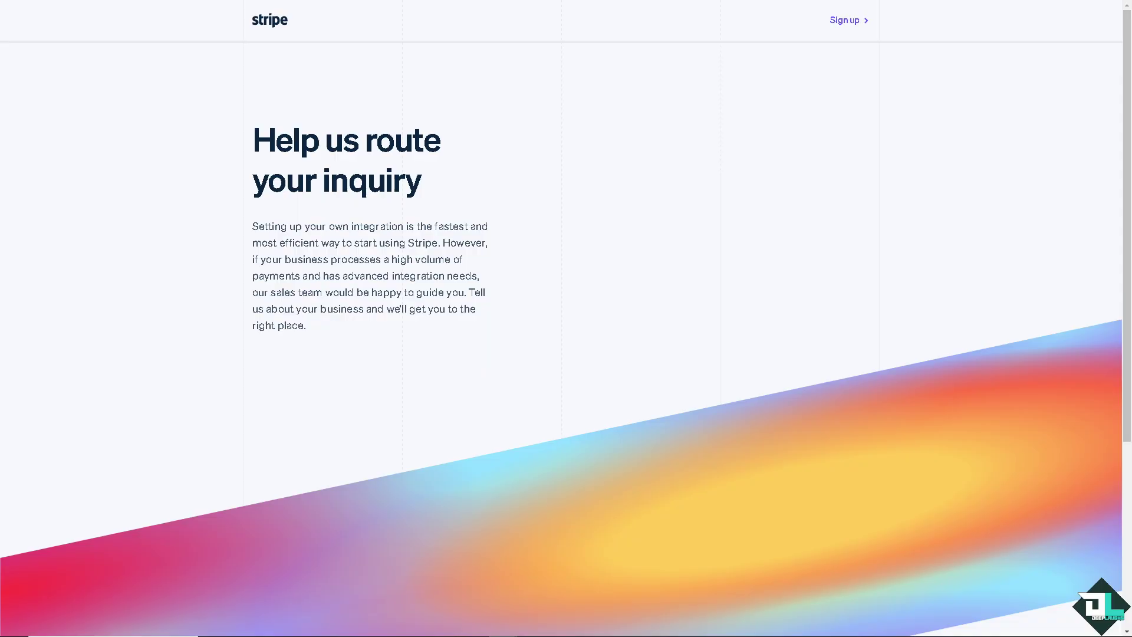